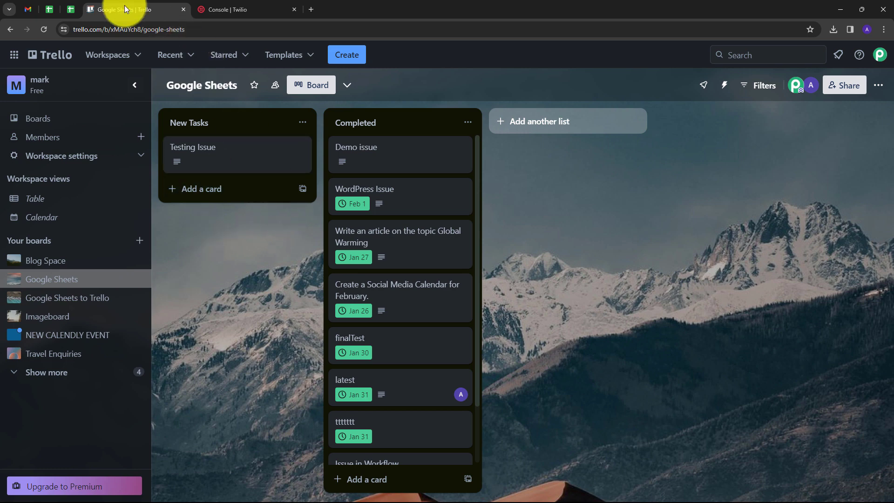
Step: Open the Pabbly Connect website in a new browser tab, sign in and access the Pabbly Connect dashboard
{"action": "left_click", "coordinate": [220, 9]}
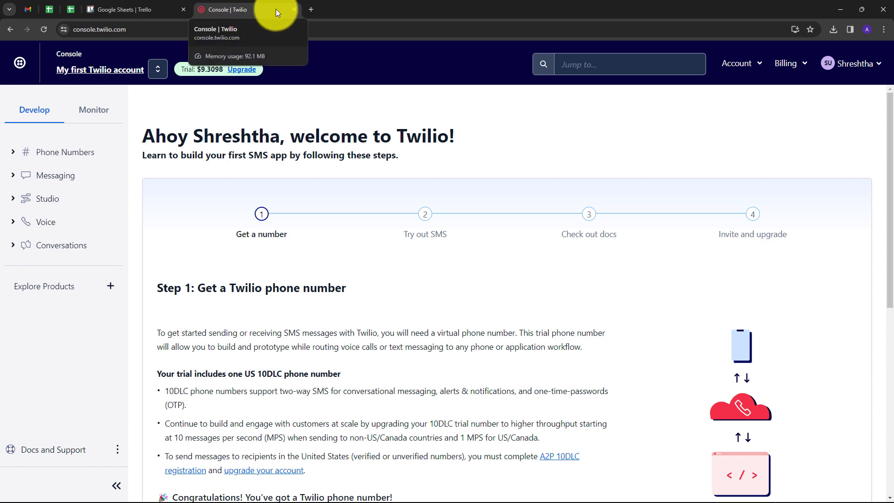
{"action": "left_click", "coordinate": [312, 10]}
{"action": "type", "text": "pab"}
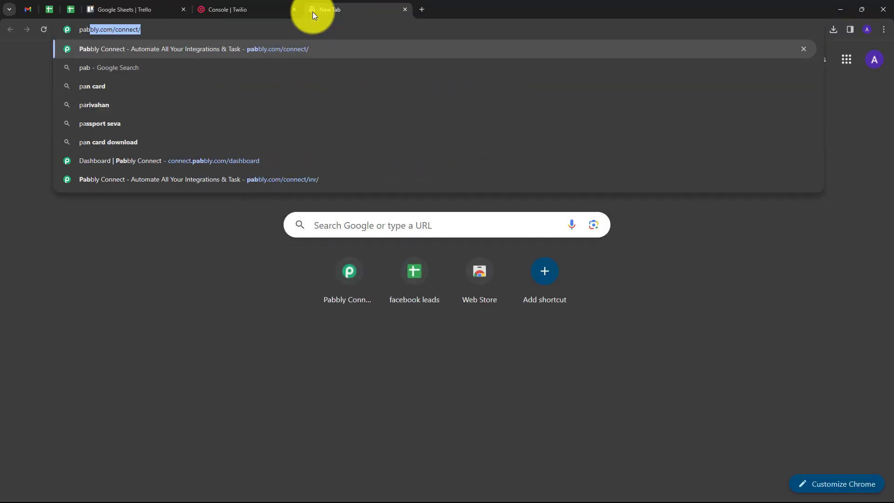
{"action": "key", "text": "Return"}
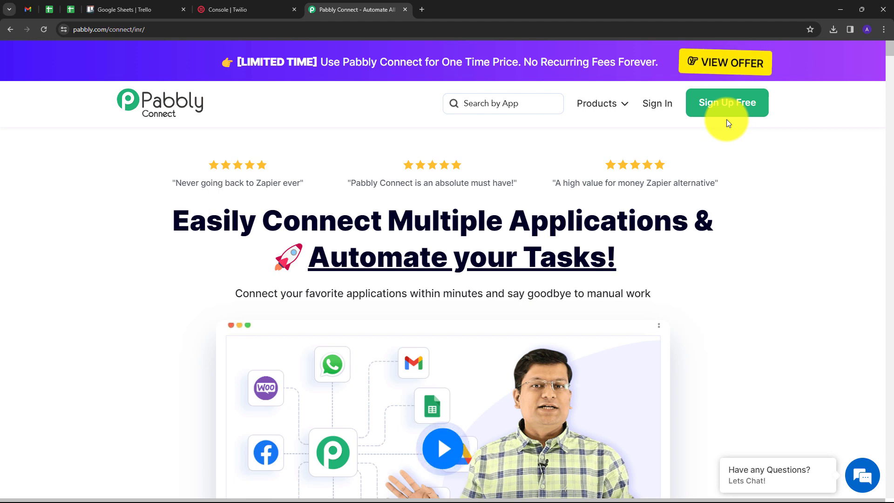
{"action": "left_click", "coordinate": [657, 110]}
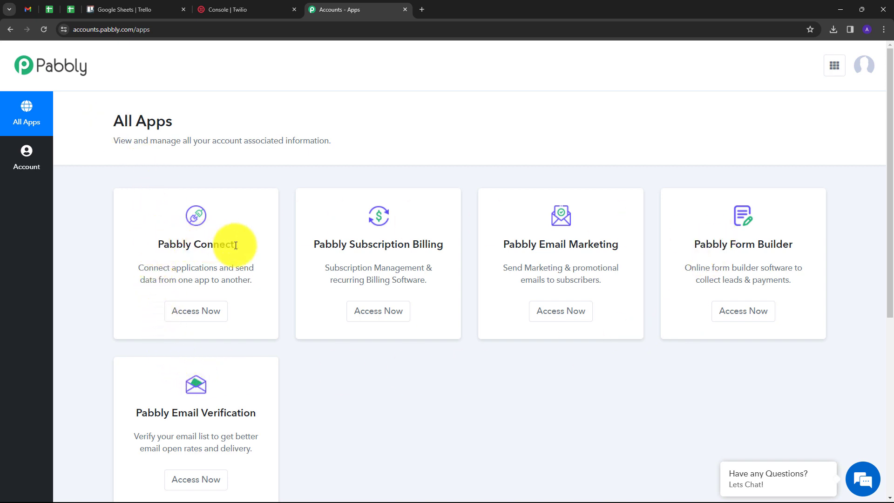
{"action": "left_click", "coordinate": [190, 312]}
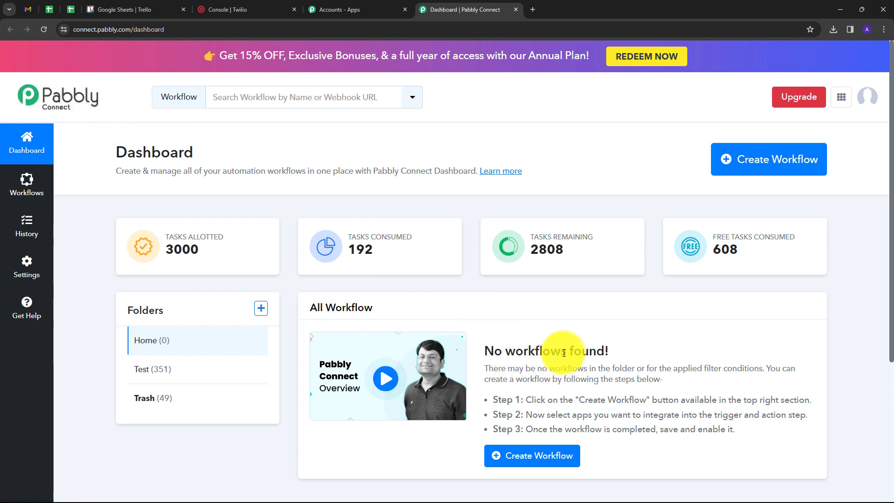
Step: Create a workflow named "Send SMS When Trello Card Mark as Completed" in the Home folder
{"action": "mouse_move", "coordinate": [155, 310]}
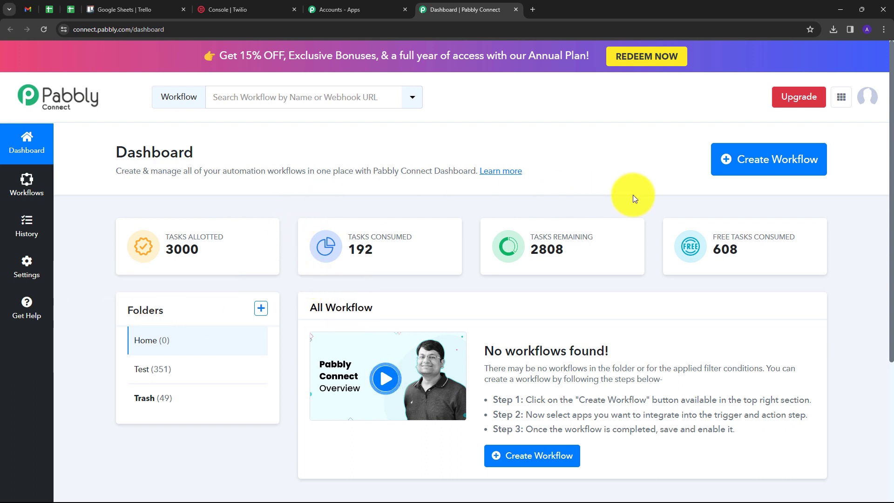
{"action": "left_click", "coordinate": [747, 167]}
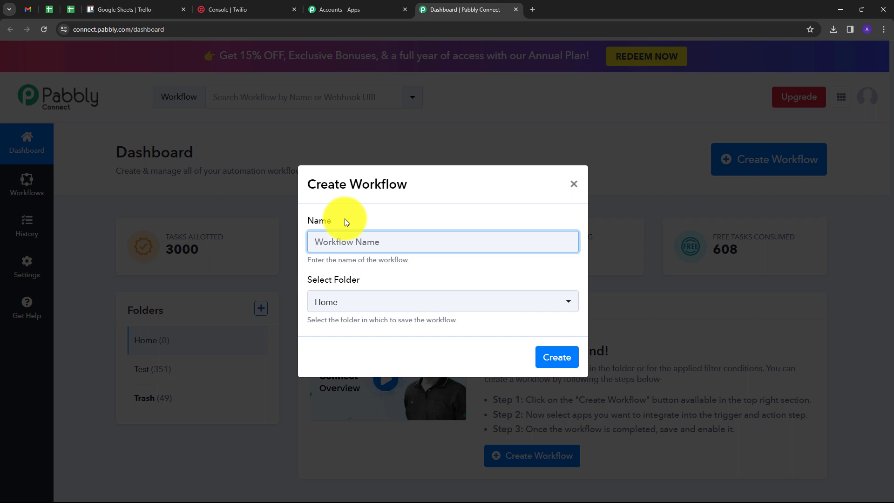
{"action": "type", "text": "Send SMS When Trello Card Mark as Completed"}
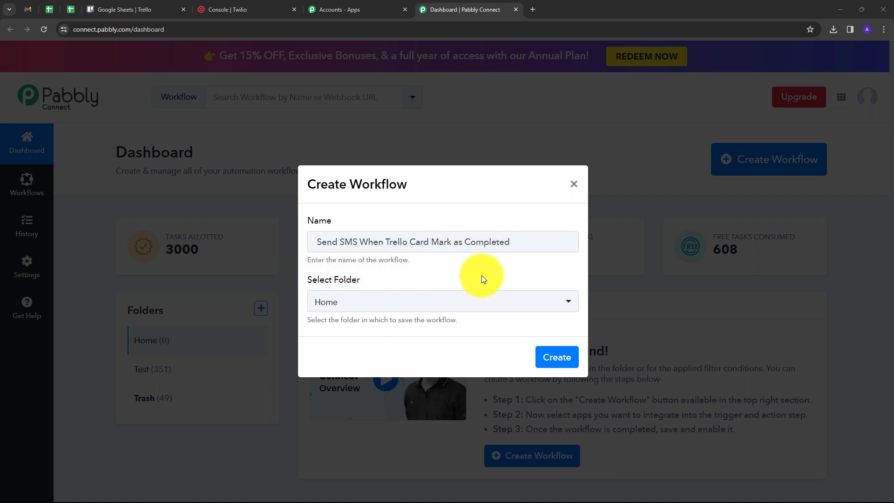
{"action": "left_click", "coordinate": [515, 301]}
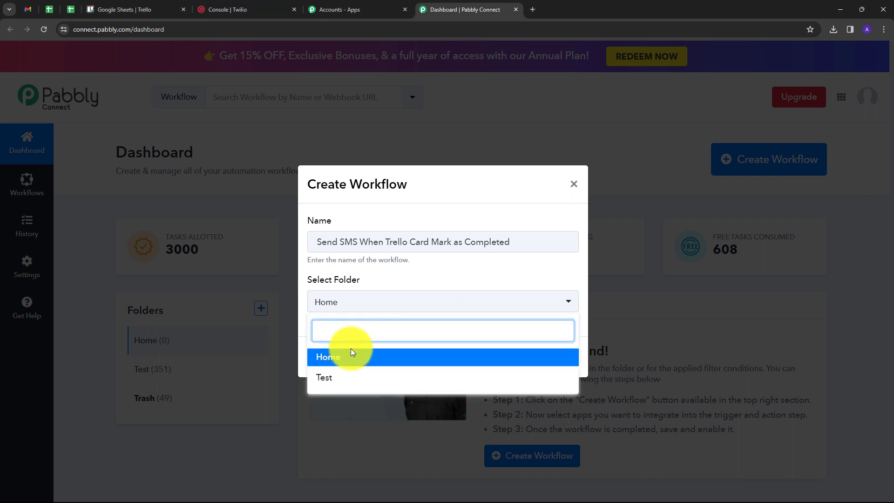
{"action": "left_click", "coordinate": [334, 357]}
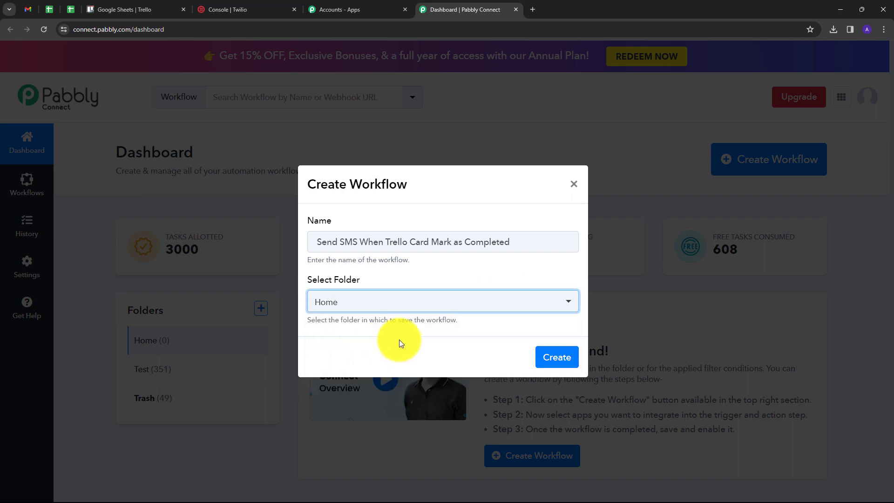
{"action": "left_click", "coordinate": [554, 358]}
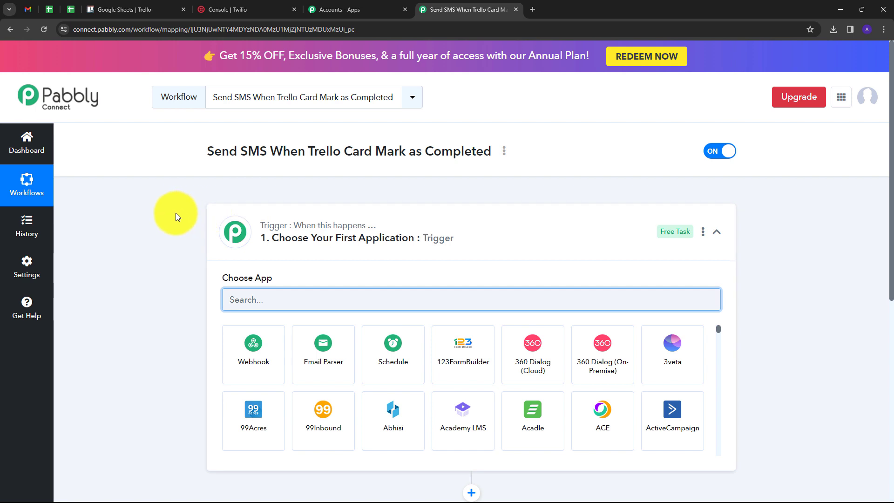
Step: Set Trello as the workflow's trigger application with the trigger event Card Moved to a Specific List
{"action": "scroll", "coordinate": [182, 224], "scroll_direction": "down", "scroll_amount": 3}
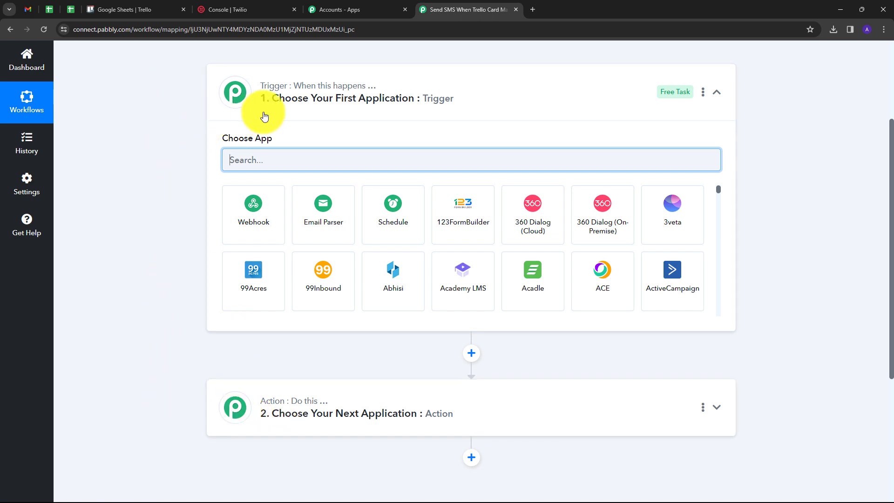
{"action": "mouse_move", "coordinate": [365, 89]}
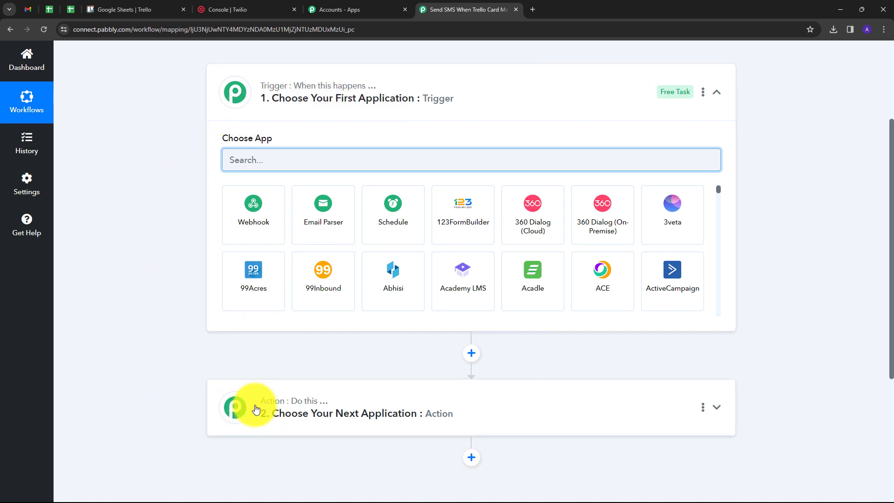
{"action": "mouse_move", "coordinate": [300, 406]}
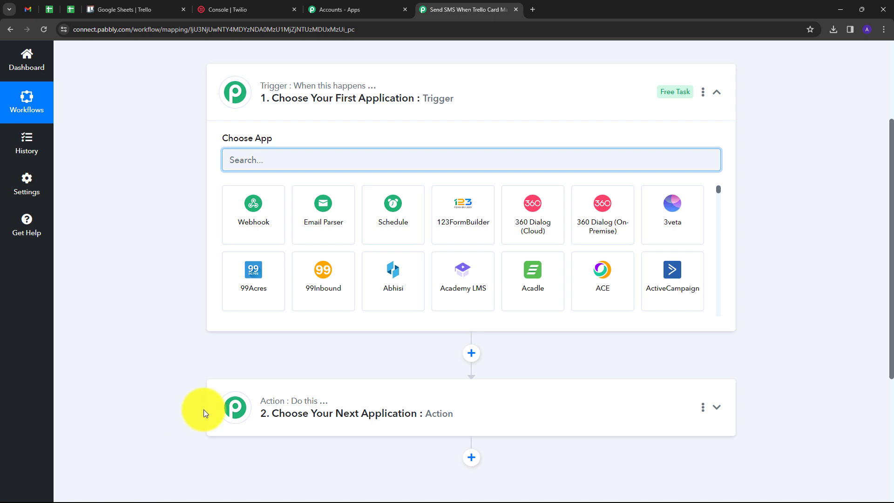
{"action": "mouse_move", "coordinate": [267, 84]}
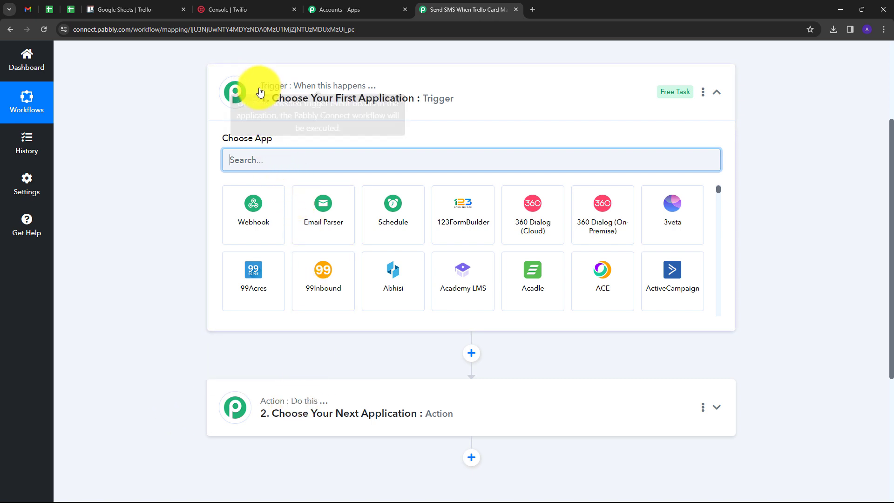
{"action": "left_click", "coordinate": [247, 160]}
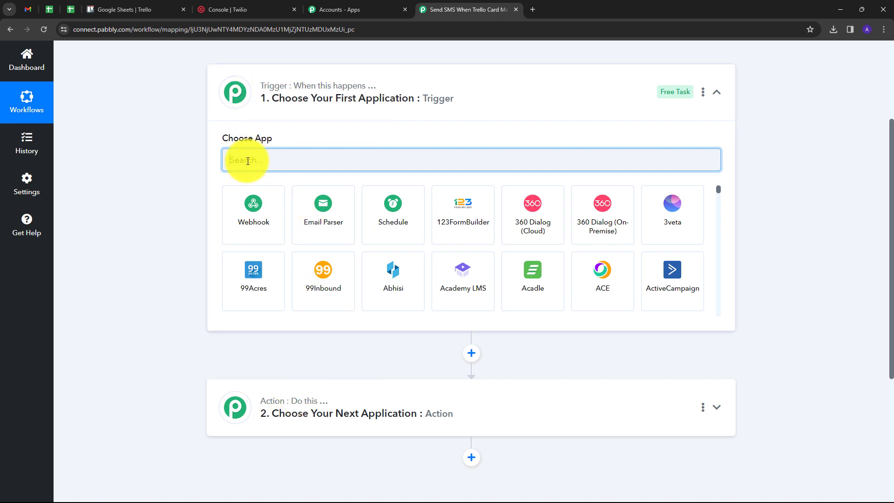
{"action": "type", "text": "tre"}
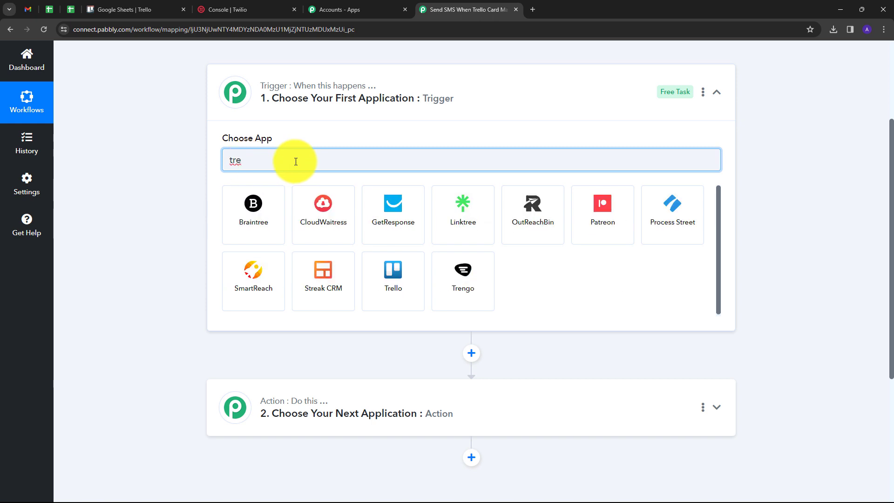
{"action": "left_click", "coordinate": [398, 276]}
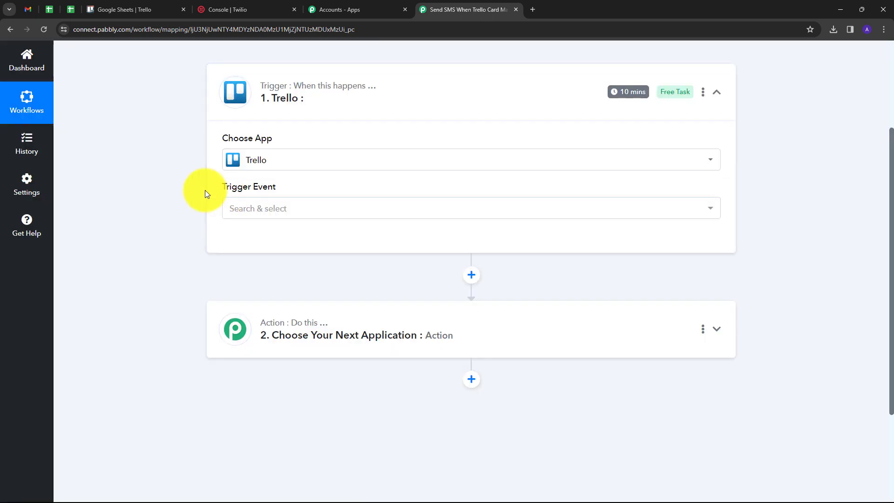
{"action": "left_click", "coordinate": [312, 213]}
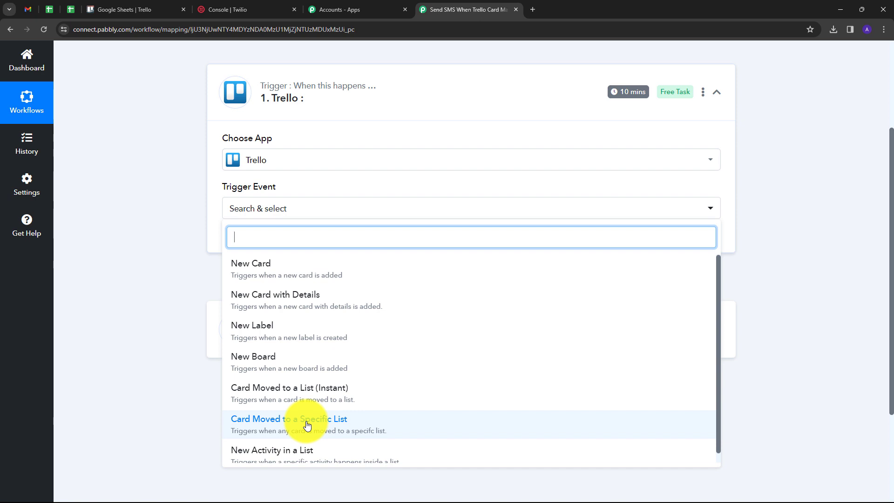
{"action": "left_click", "coordinate": [285, 424]}
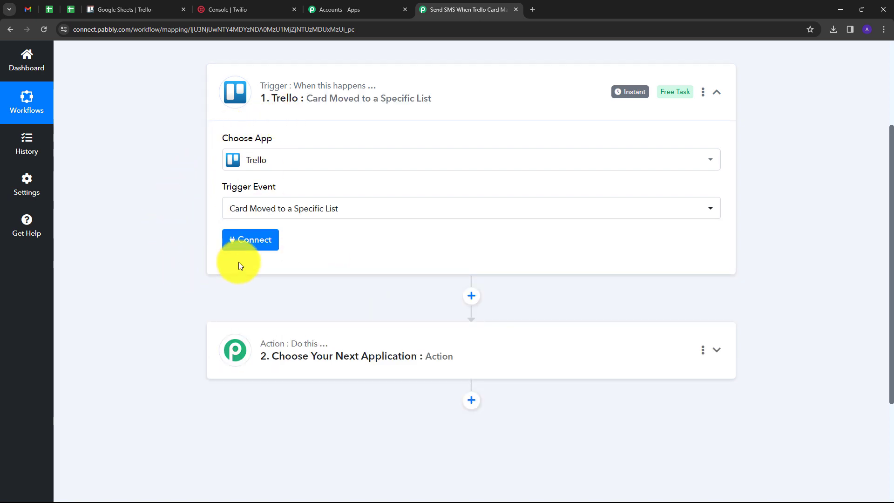
Step: Start a new Trello connection for the trigger and fill in the Trello account username
{"action": "left_click", "coordinate": [247, 241]}
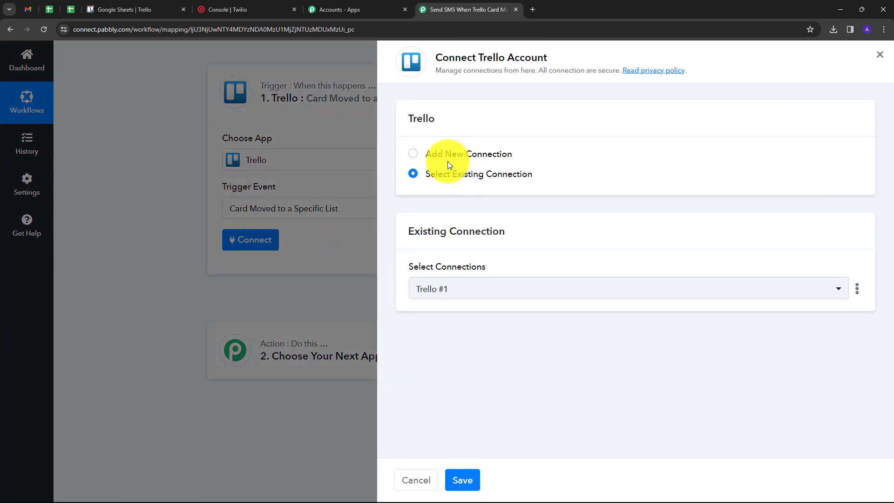
{"action": "left_click", "coordinate": [445, 153]}
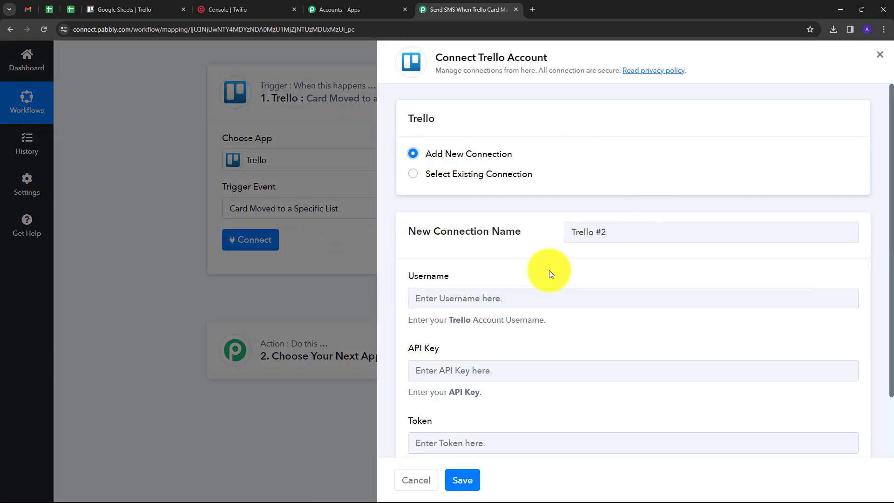
{"action": "scroll", "coordinate": [461, 247], "scroll_direction": "down", "scroll_amount": 1}
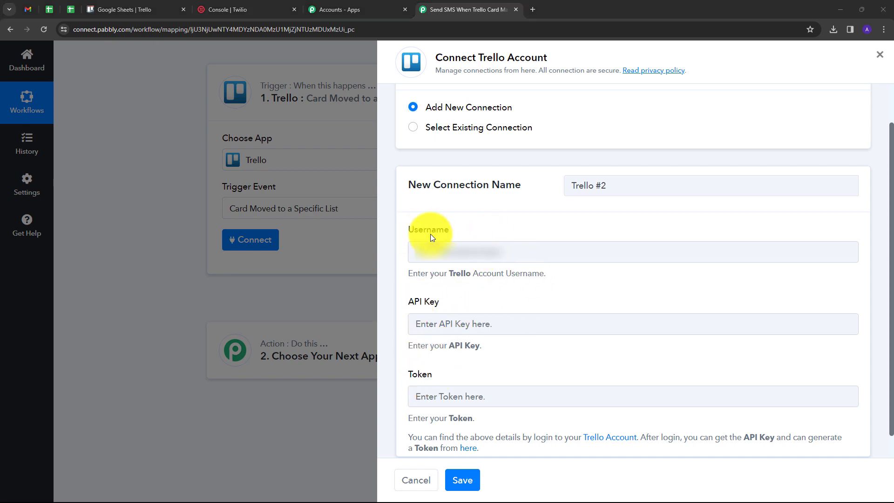
{"action": "left_click", "coordinate": [438, 251]}
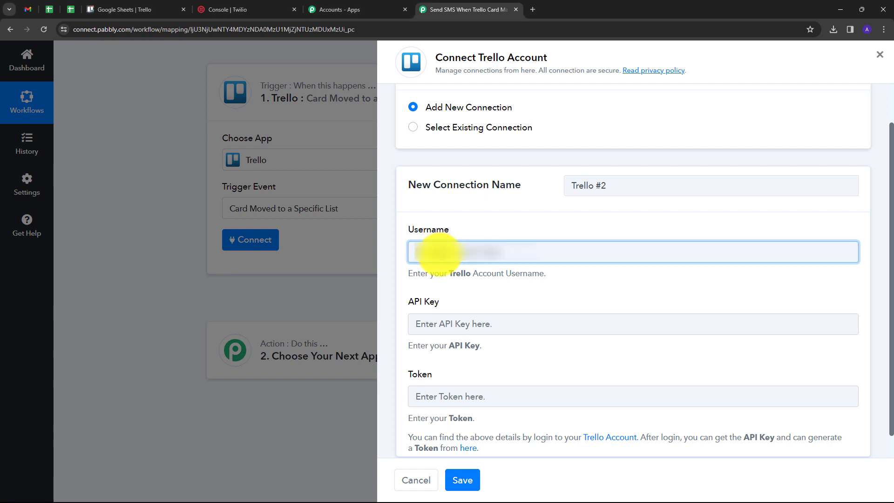
{"action": "left_click", "coordinate": [465, 281]}
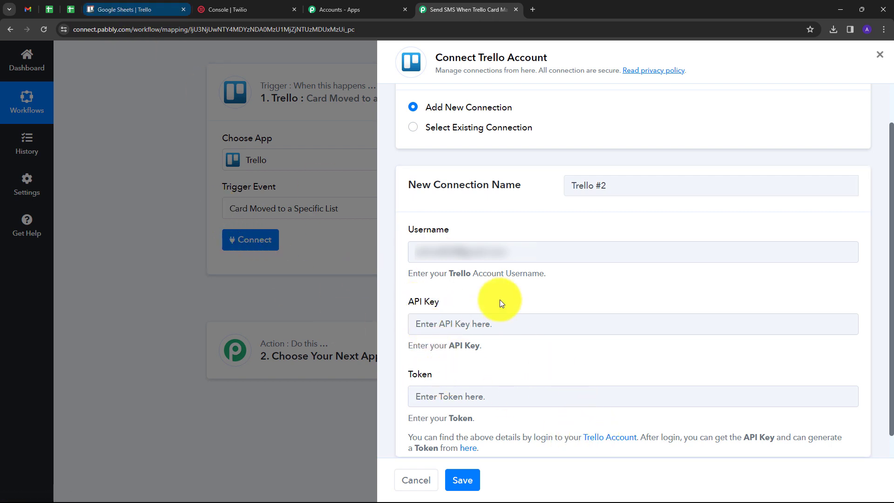
Step: Copy the personal key from Trello's Developer API Keys page and paste it as the new Trello connection's API key
{"action": "left_click", "coordinate": [138, 6]}
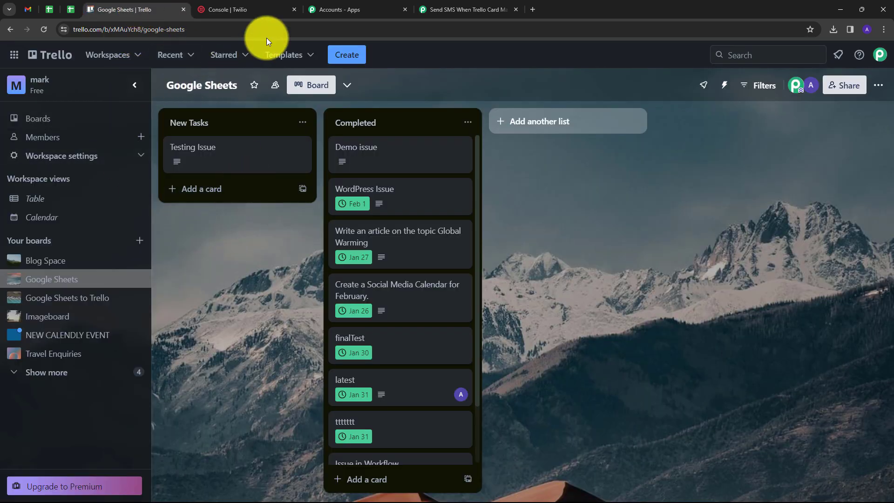
{"action": "left_click", "coordinate": [468, 6]}
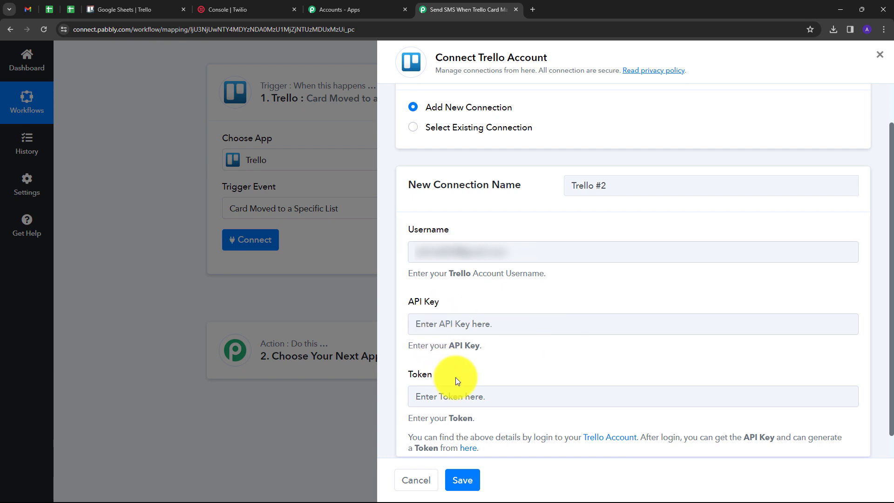
{"action": "left_click", "coordinate": [472, 450]}
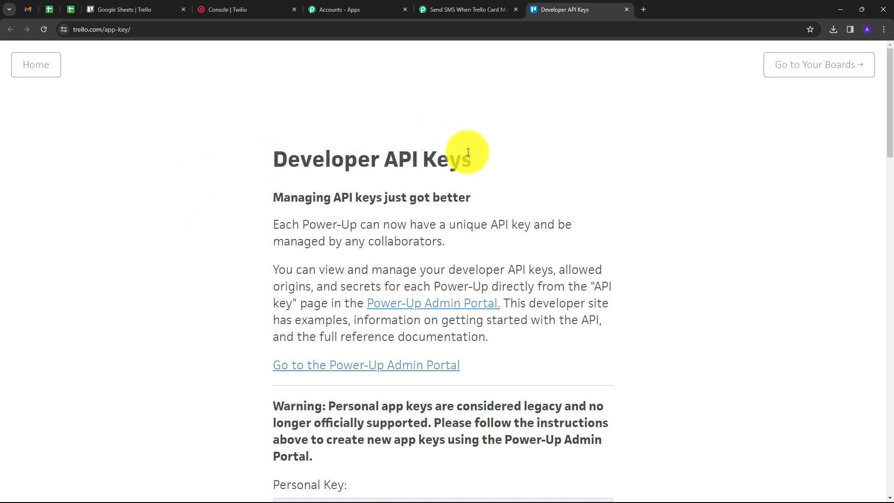
{"action": "scroll", "coordinate": [549, 180], "scroll_direction": "down", "scroll_amount": 3}
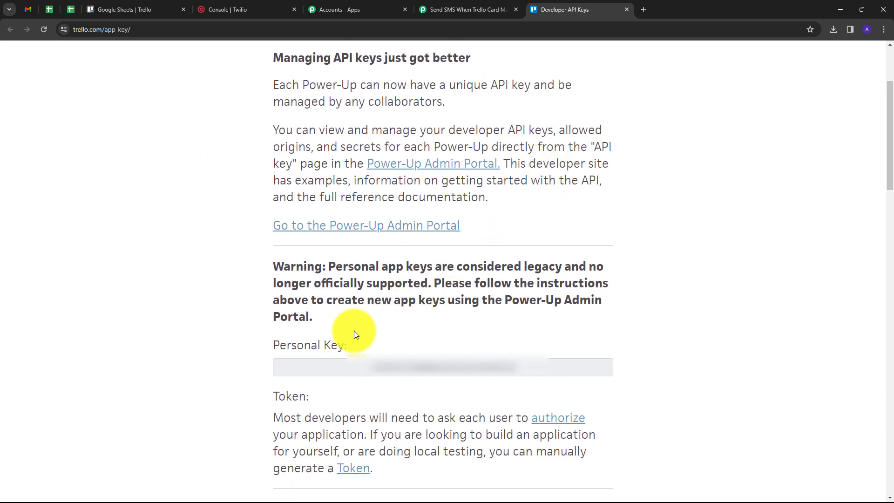
{"action": "scroll", "coordinate": [372, 300], "scroll_direction": "down", "scroll_amount": 1}
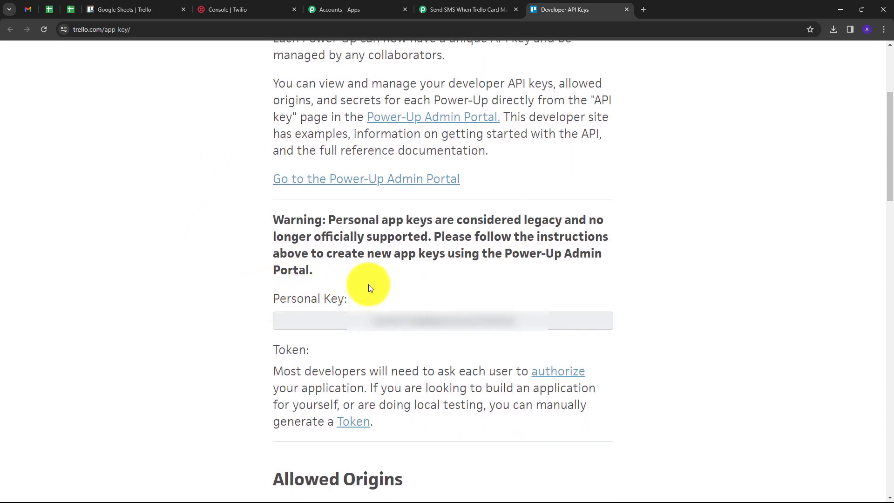
{"action": "double_click", "coordinate": [402, 322]}
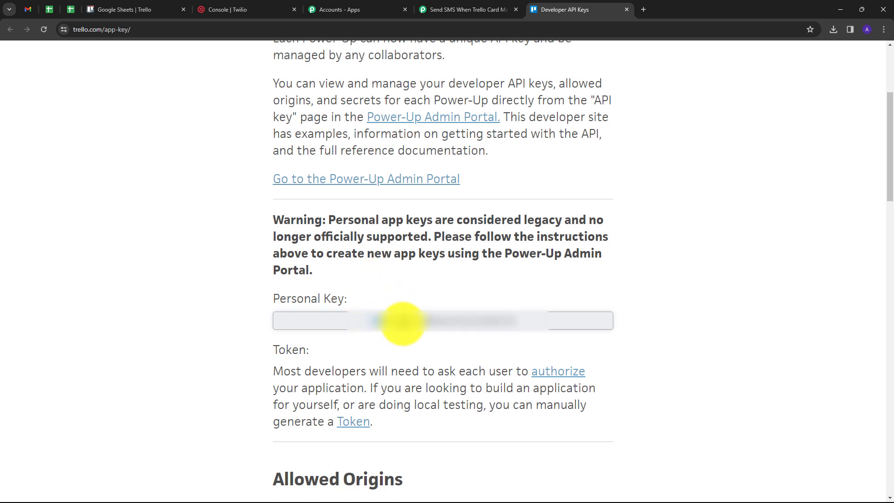
{"action": "left_click_drag", "start_coordinate": [403, 322], "coordinate": [524, 347]}
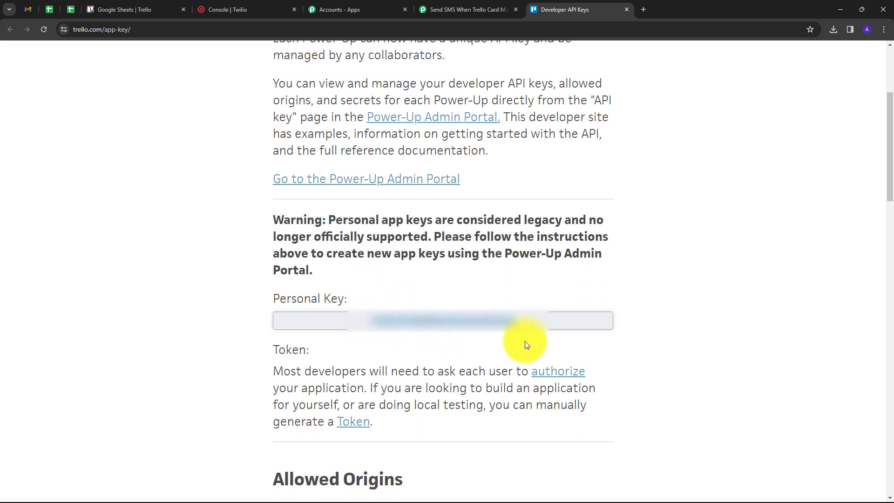
{"action": "left_click", "coordinate": [459, 6]}
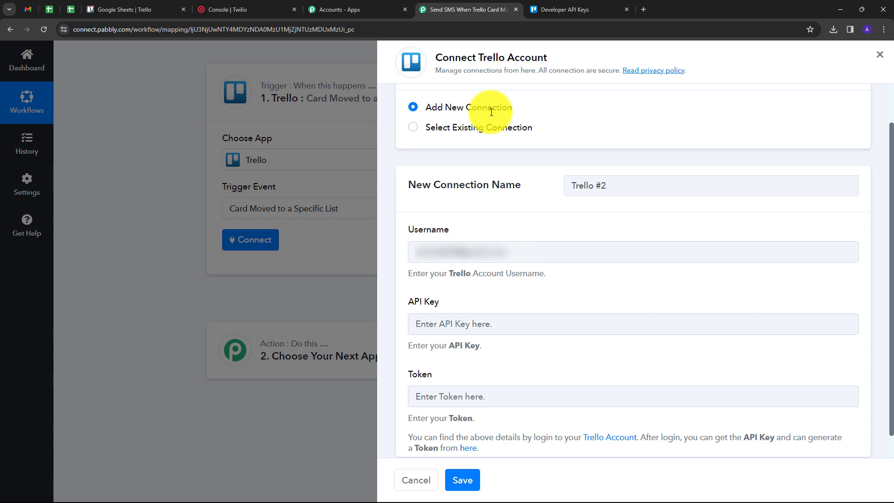
{"action": "left_click", "coordinate": [483, 325]}
{"action": "key", "text": "ctrl+v"}
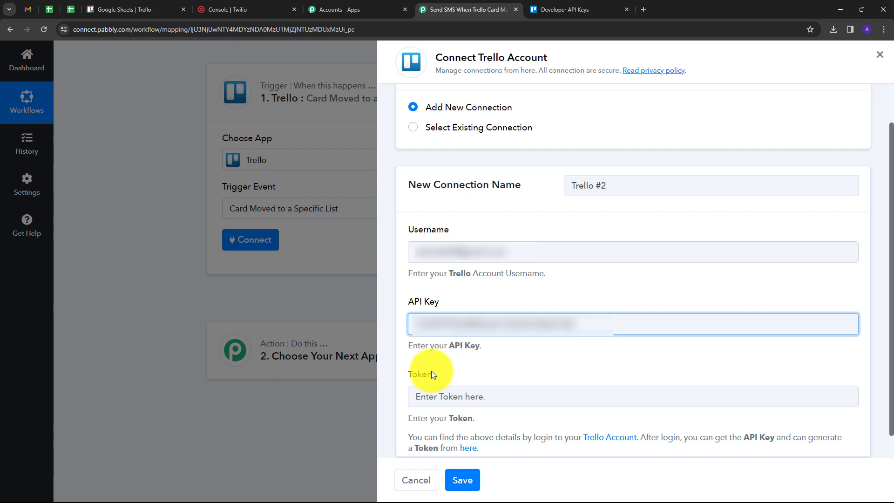
Step: Generate a Trello token from the Developer API Keys page and allow Server Token access to the account
{"action": "left_click", "coordinate": [557, 13]}
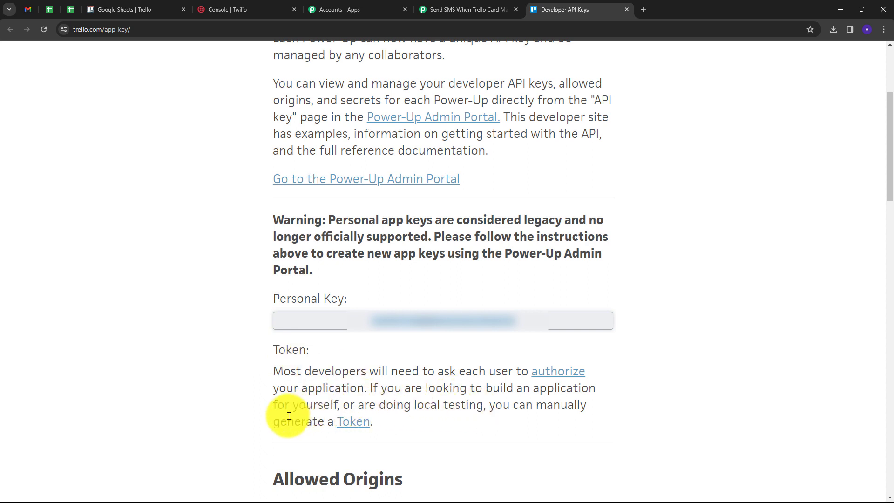
{"action": "left_click", "coordinate": [352, 421]}
{"action": "scroll", "coordinate": [521, 273], "scroll_direction": "down", "scroll_amount": 6}
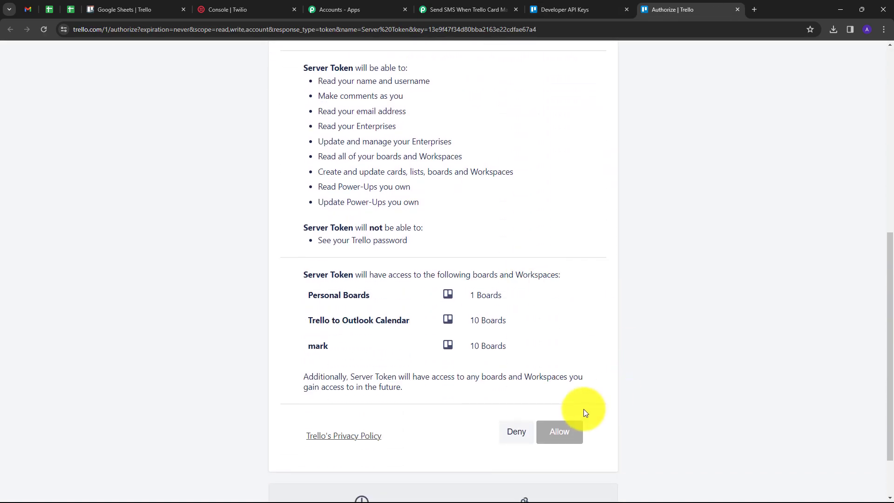
{"action": "left_click", "coordinate": [561, 432]}
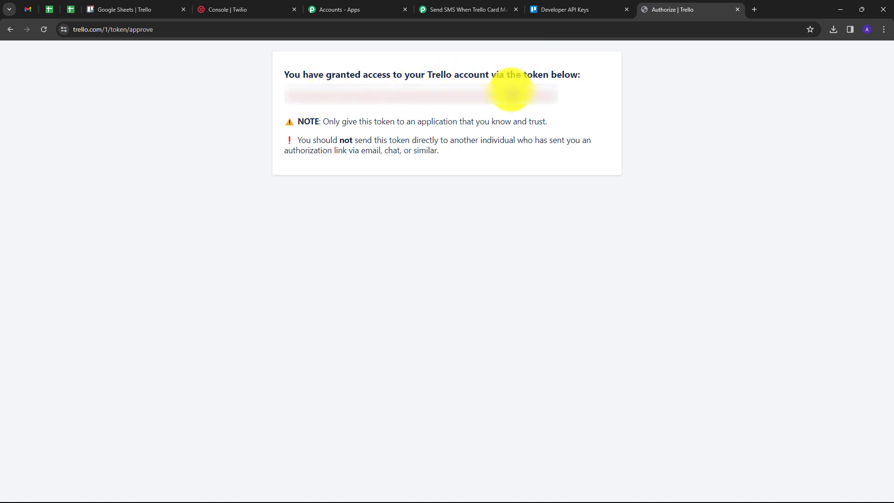
Step: Copy the generated Trello token, paste it as the new Trello connection's token and save the connection
{"action": "left_click_drag", "start_coordinate": [552, 94], "coordinate": [331, 84]}
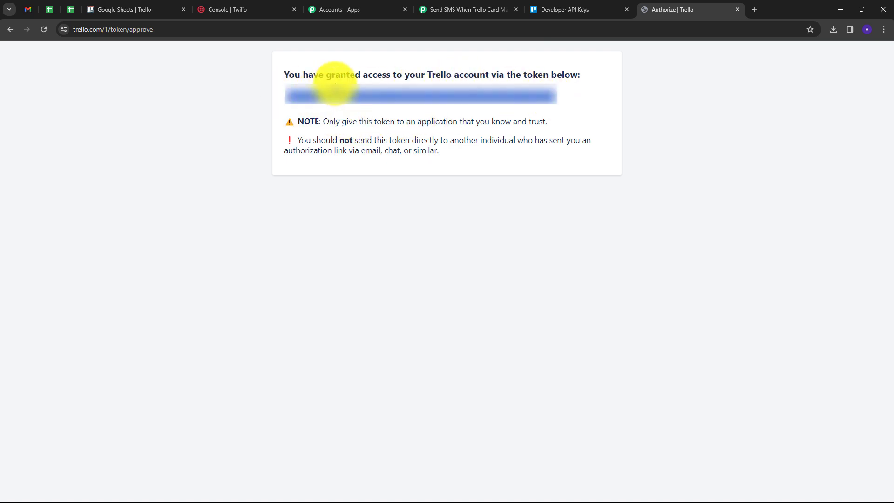
{"action": "left_click", "coordinate": [457, 6]}
{"action": "left_click", "coordinate": [412, 395]}
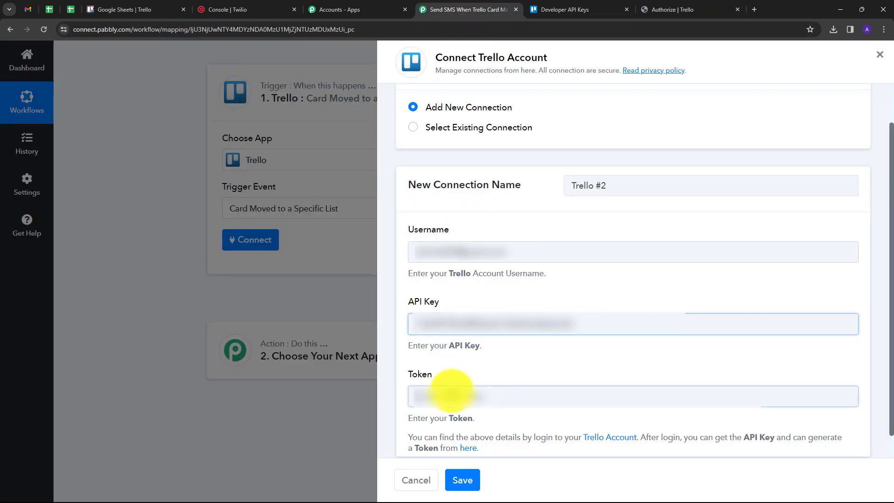
{"action": "key", "text": "ctrl+v"}
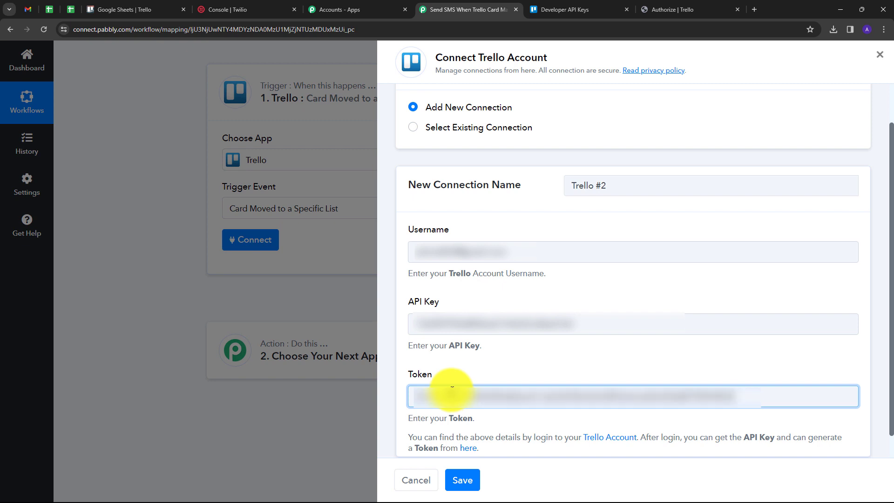
{"action": "left_click", "coordinate": [462, 480]}
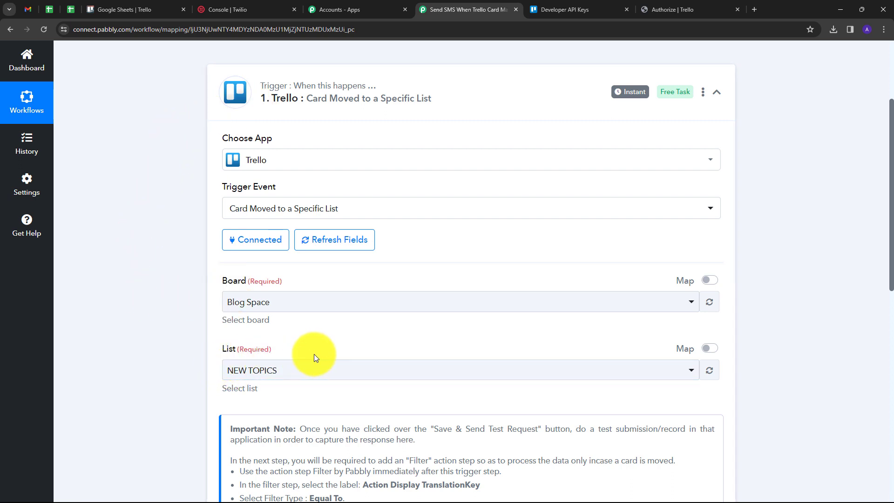
Step: Check the Trello board's lists, and set the trigger's board to Google Sheets and its list to Completed
{"action": "left_click", "coordinate": [112, 7]}
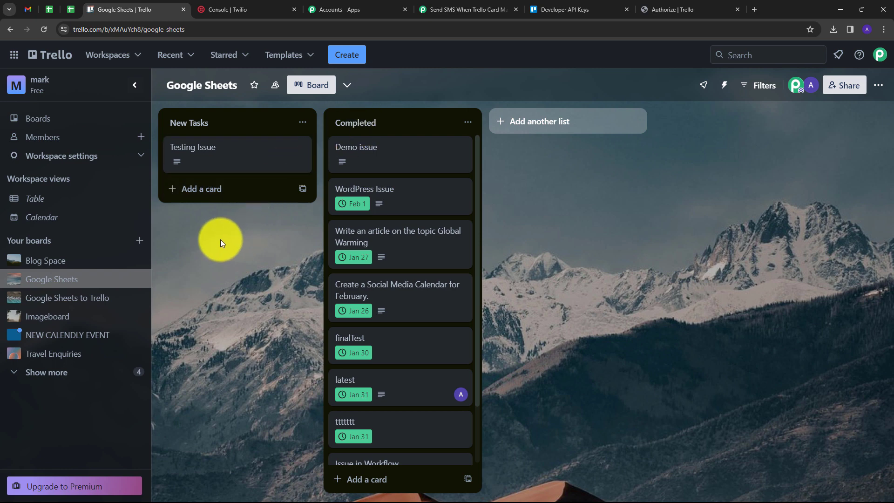
{"action": "left_click", "coordinate": [455, 10]}
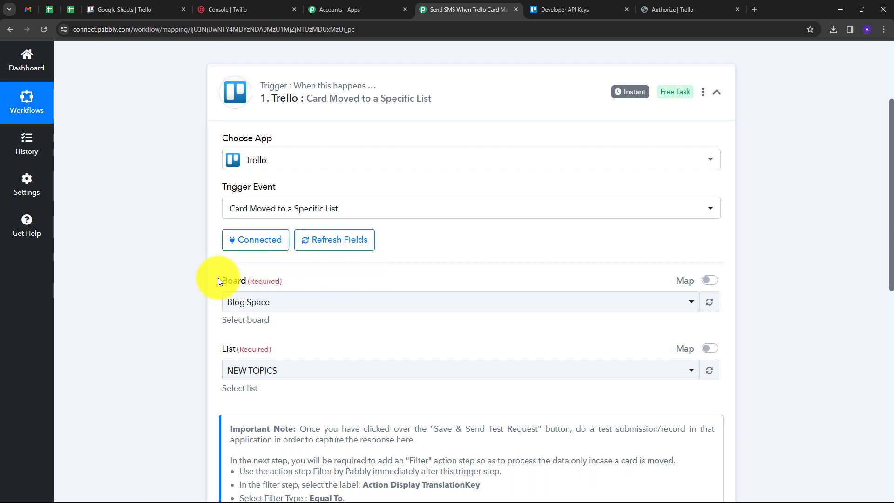
{"action": "left_click", "coordinate": [400, 299]}
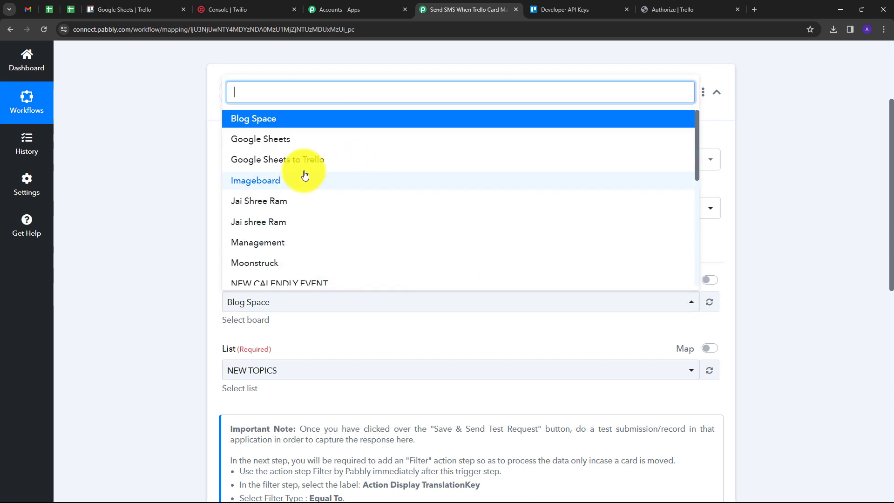
{"action": "scroll", "coordinate": [349, 187], "scroll_direction": "down", "scroll_amount": 5}
{"action": "scroll", "coordinate": [351, 200], "scroll_direction": "up", "scroll_amount": 5}
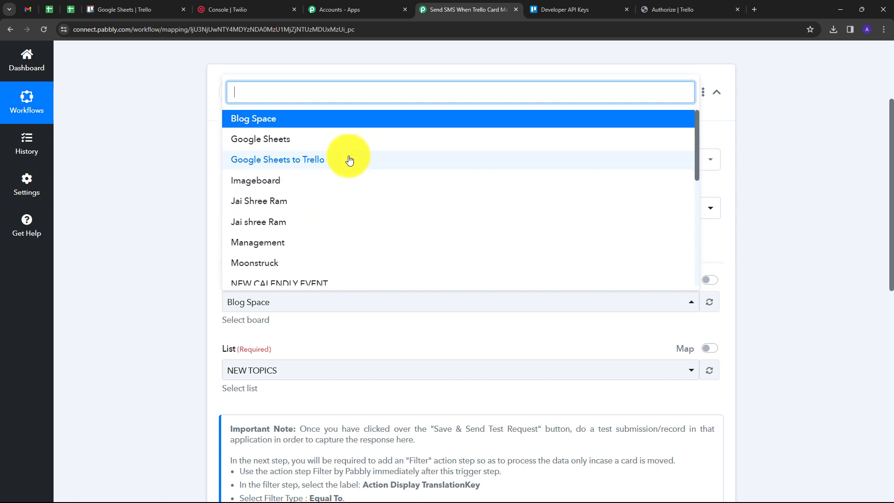
{"action": "left_click", "coordinate": [261, 140]}
{"action": "scroll", "coordinate": [419, 270], "scroll_direction": "down", "scroll_amount": 1}
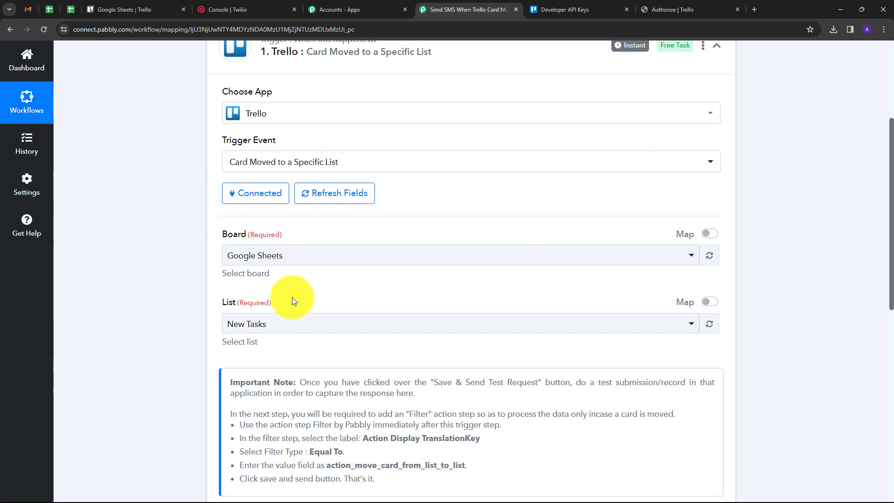
{"action": "left_click", "coordinate": [319, 323]}
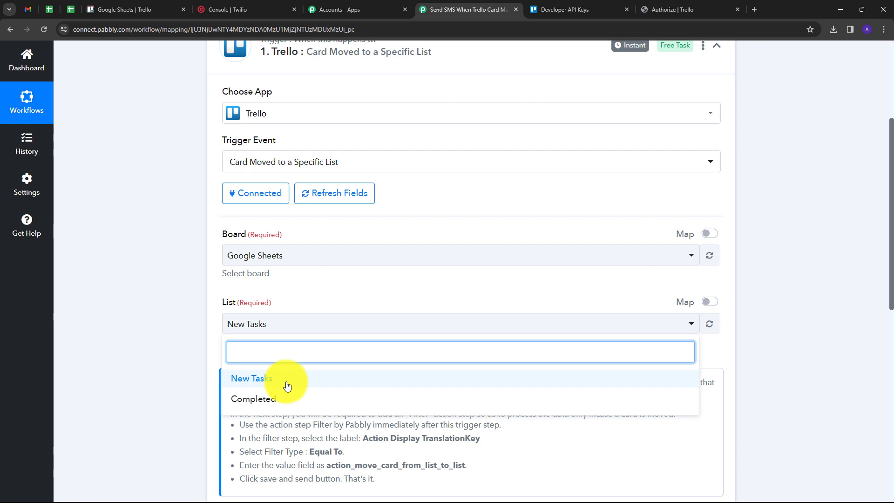
{"action": "left_click", "coordinate": [261, 399]}
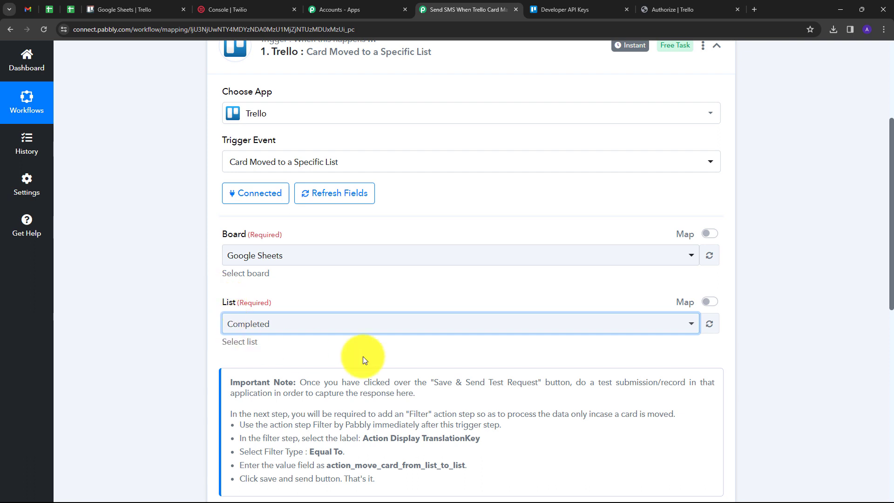
Step: Save the Trello trigger and send a test request so it waits for a response
{"action": "scroll", "coordinate": [409, 329], "scroll_direction": "down", "scroll_amount": 2}
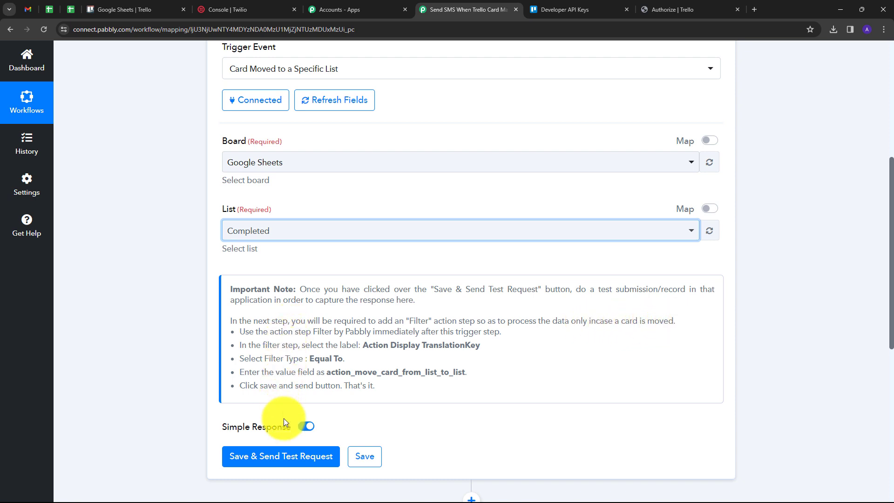
{"action": "left_click", "coordinate": [274, 457]}
{"action": "scroll", "coordinate": [400, 370], "scroll_direction": "down", "scroll_amount": 1}
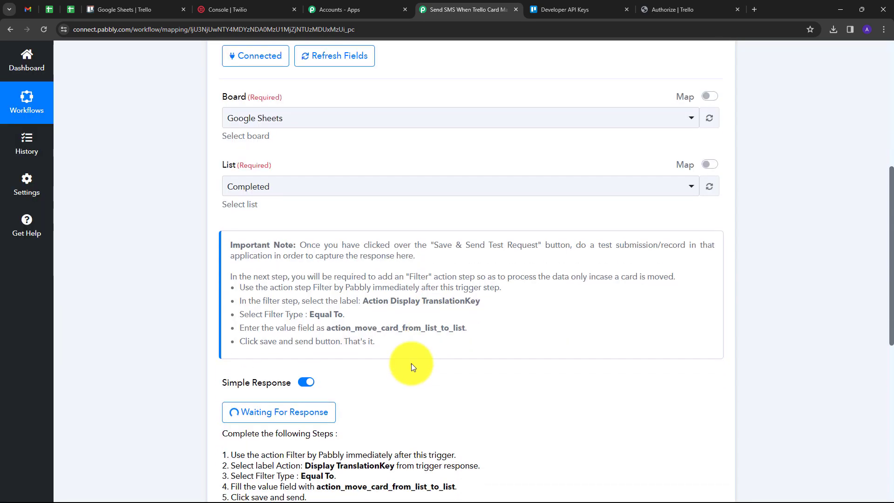
{"action": "scroll", "coordinate": [380, 398], "scroll_direction": "down", "scroll_amount": 1}
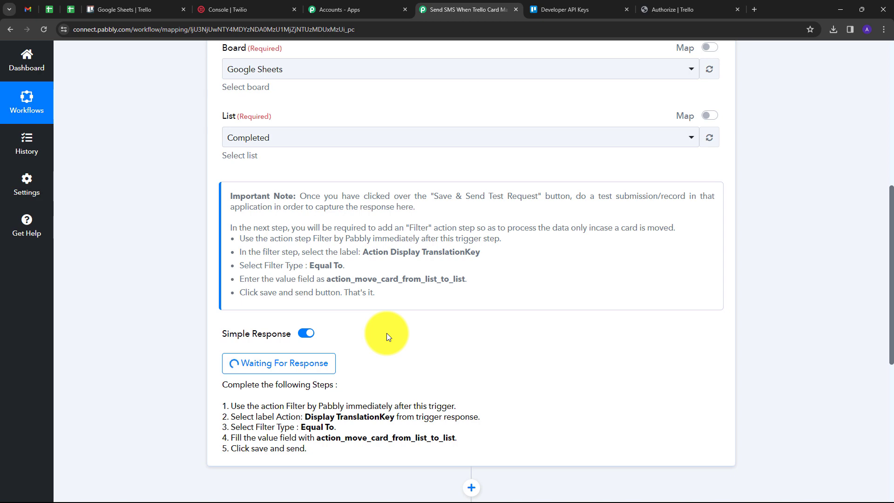
Step: Review the client details in the Testing Issue card's description on the Google Sheets Trello board
{"action": "left_click", "coordinate": [136, 5]}
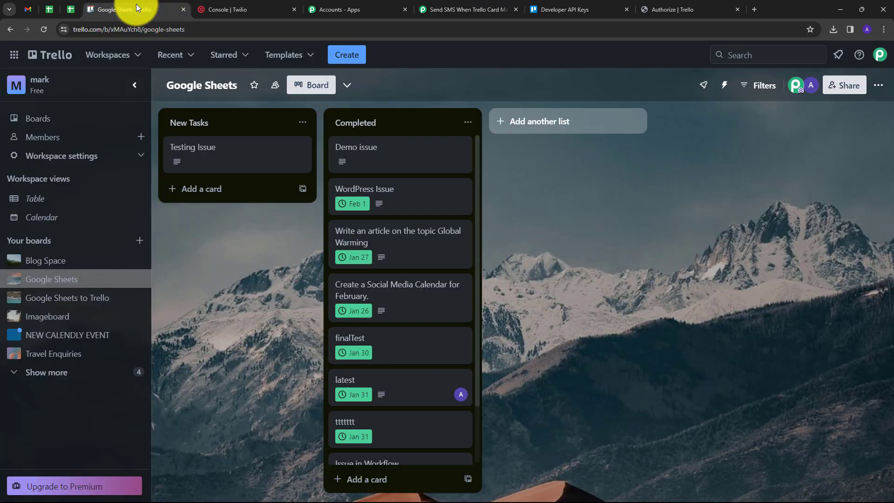
{"action": "left_click", "coordinate": [176, 163]}
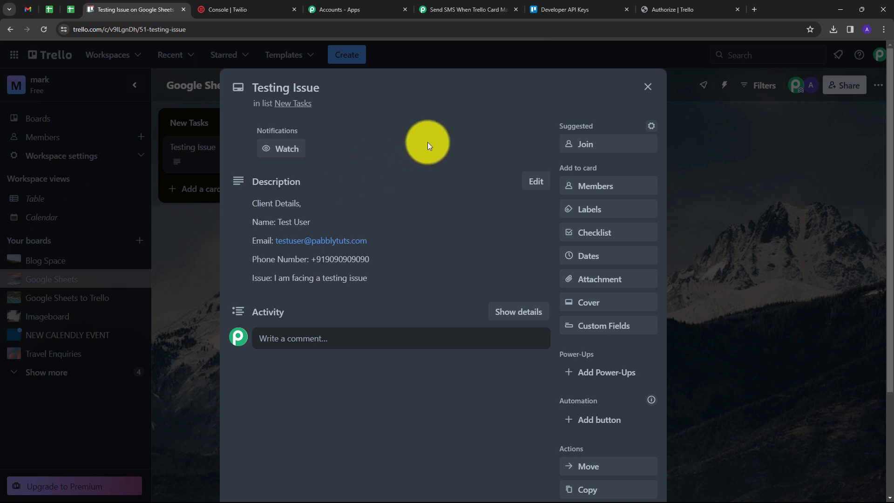
{"action": "left_click", "coordinate": [646, 89]}
{"action": "left_click_drag", "start_coordinate": [259, 156], "coordinate": [235, 154]}
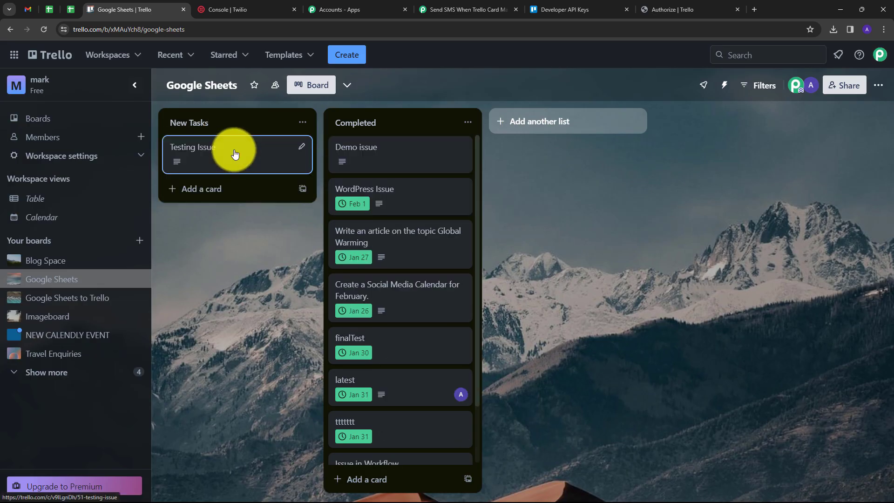
{"action": "left_click", "coordinate": [201, 148]}
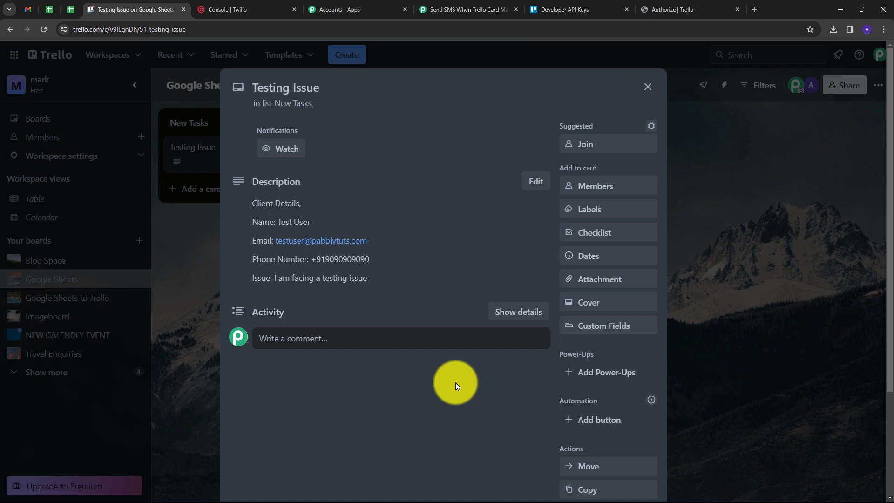
{"action": "left_click", "coordinate": [646, 86]}
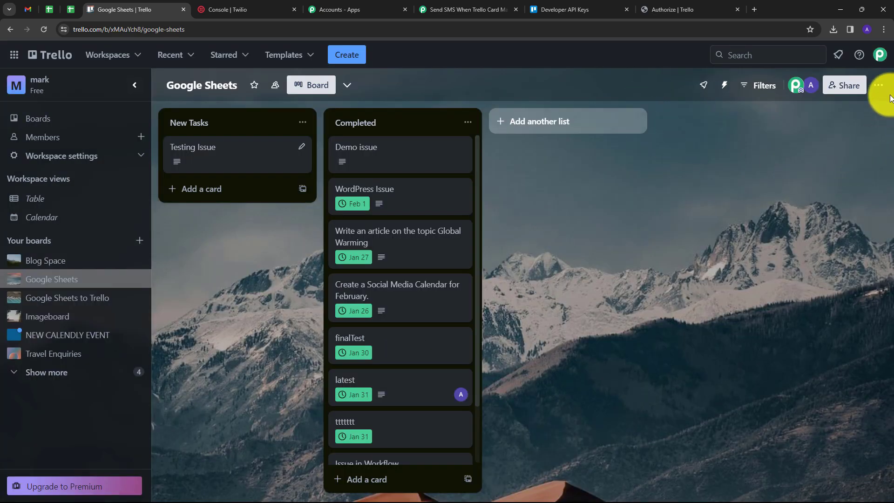
Step: Start creating a new card button in the Google Sheets board's automation settings
{"action": "left_click", "coordinate": [878, 86]}
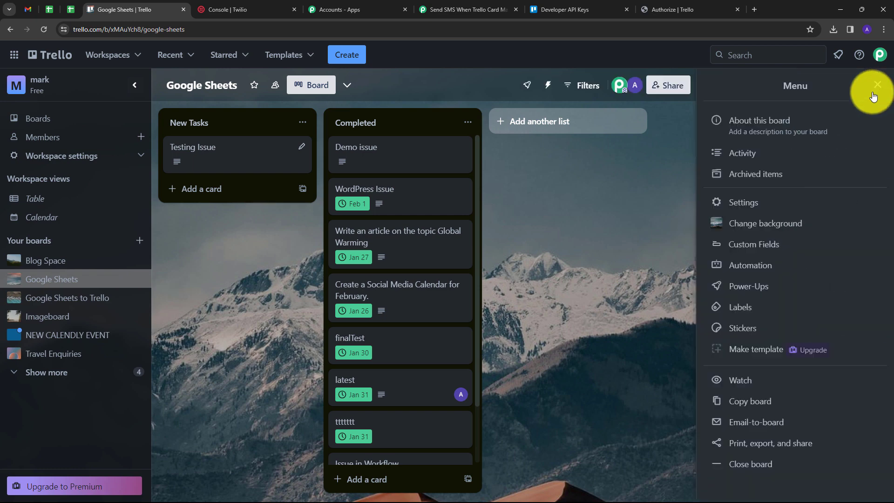
{"action": "left_click", "coordinate": [740, 268]}
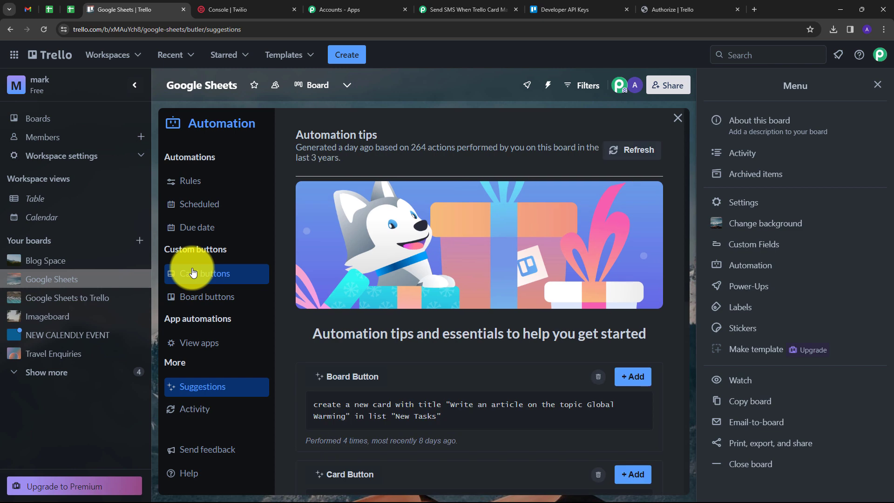
{"action": "left_click", "coordinate": [192, 272]}
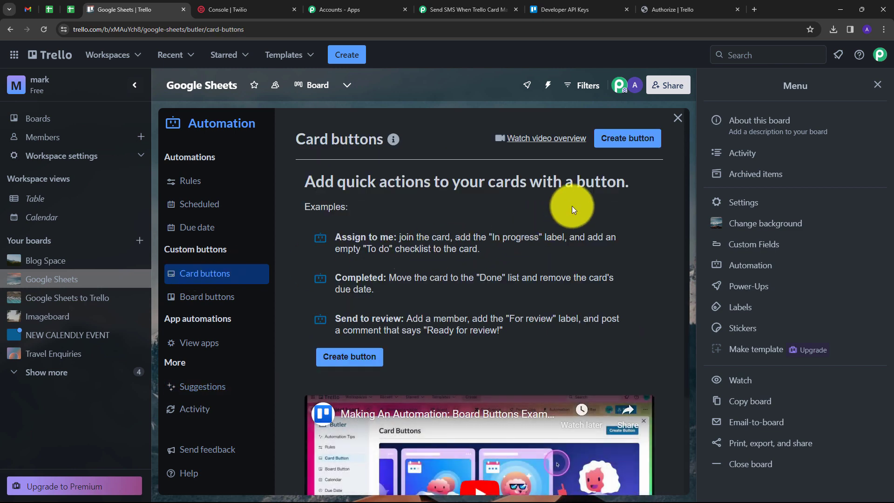
{"action": "left_click", "coordinate": [627, 142]}
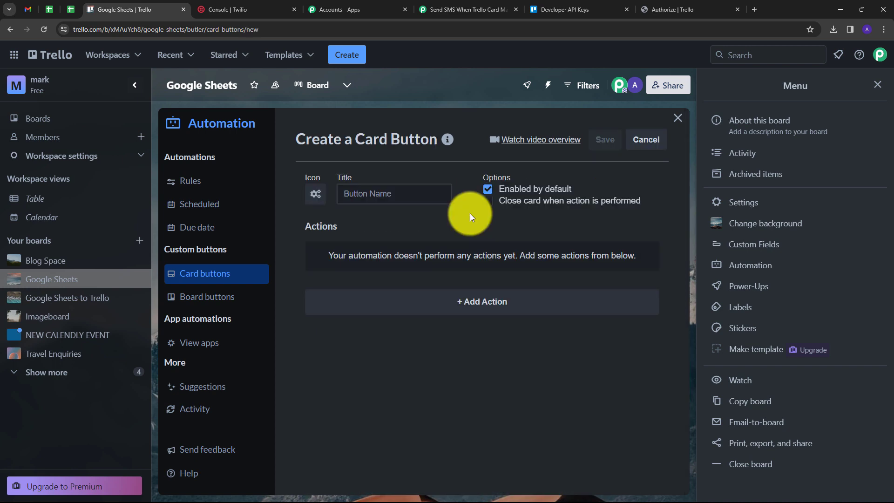
Step: Give the card button the thumbs-up icon and the title "Done"
{"action": "left_click", "coordinate": [317, 198]}
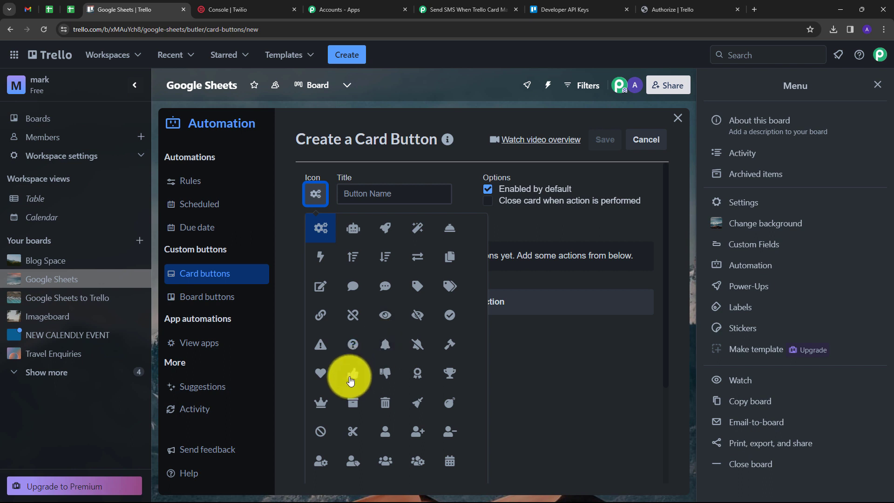
{"action": "left_click", "coordinate": [351, 381]}
{"action": "left_click", "coordinate": [364, 198]}
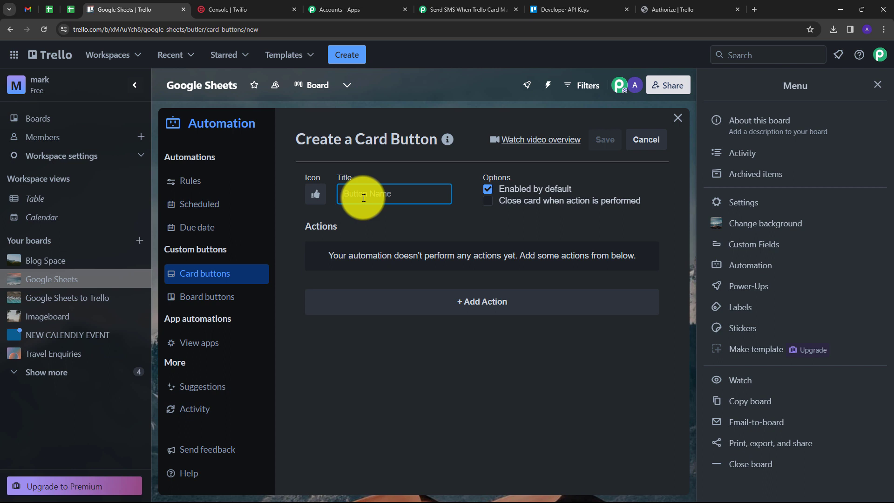
{"action": "type", "text": "Done"}
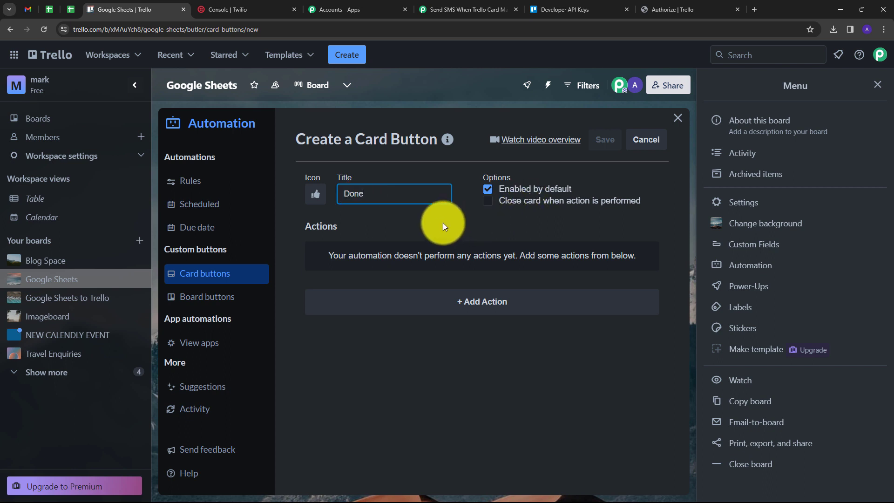
{"action": "left_click", "coordinate": [443, 223]}
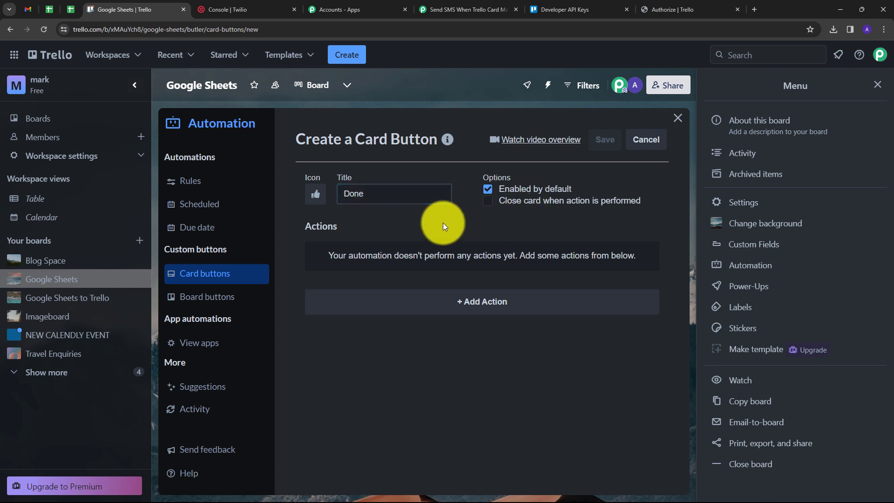
Step: Add an action to the Done button that moves the card to the top of list Completed on board Google Sheets
{"action": "left_click", "coordinate": [458, 302]}
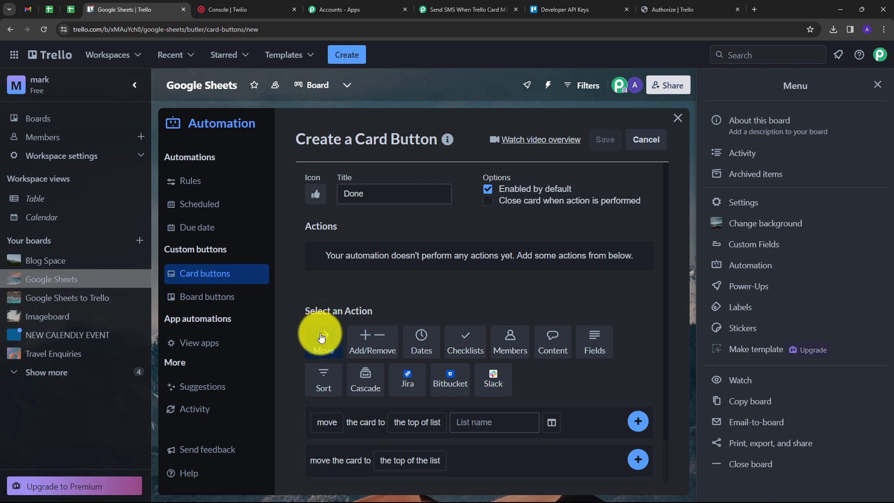
{"action": "left_click", "coordinate": [322, 422]}
{"action": "left_click", "coordinate": [413, 423]}
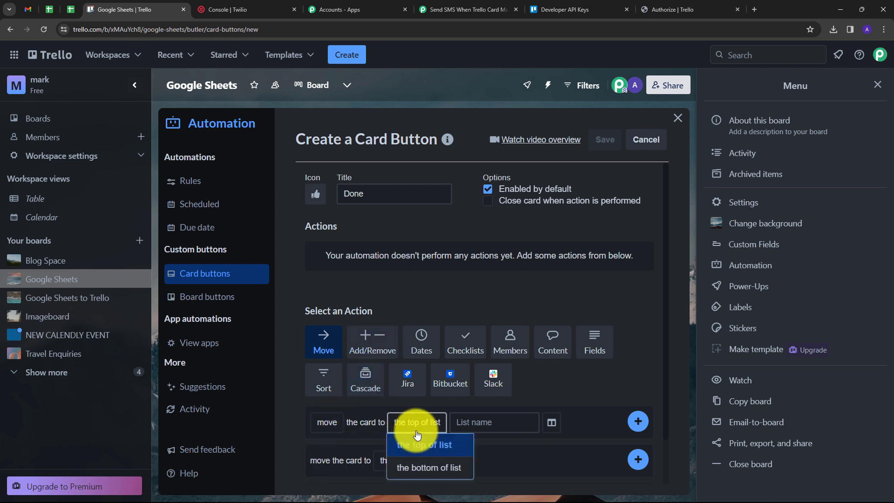
{"action": "left_click", "coordinate": [491, 426]}
{"action": "left_click", "coordinate": [494, 423]}
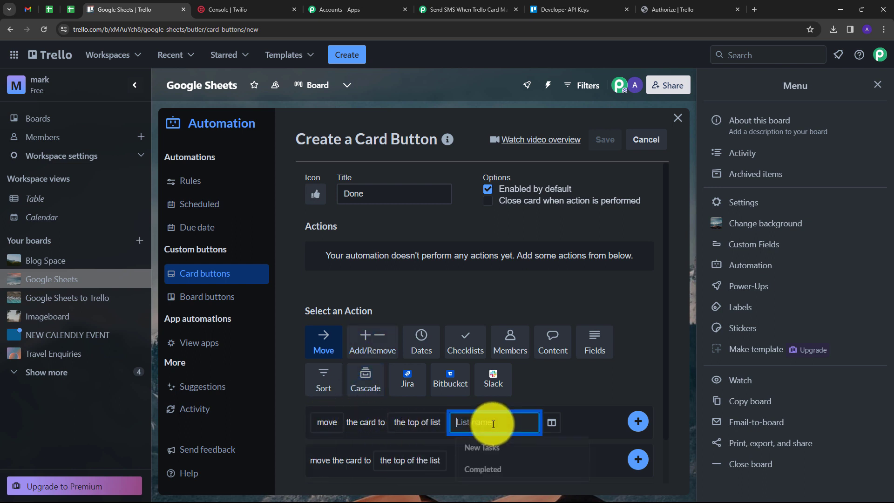
{"action": "left_click", "coordinate": [480, 474]}
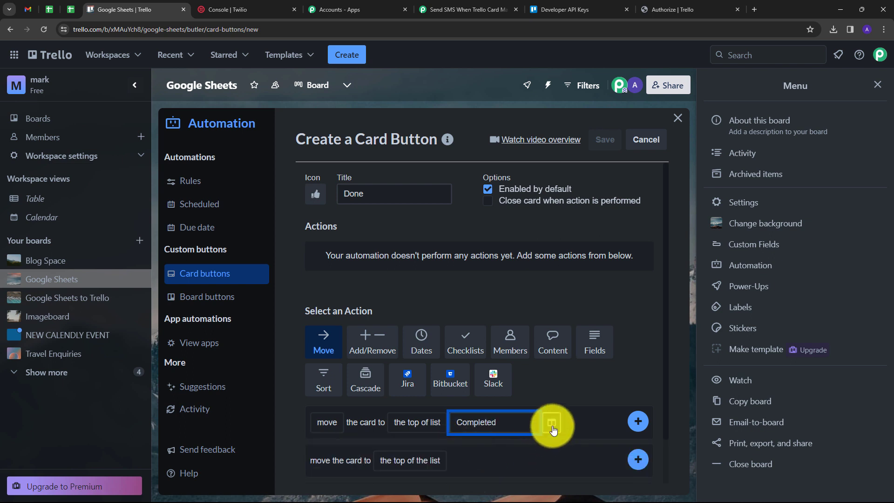
{"action": "left_click", "coordinate": [553, 423]}
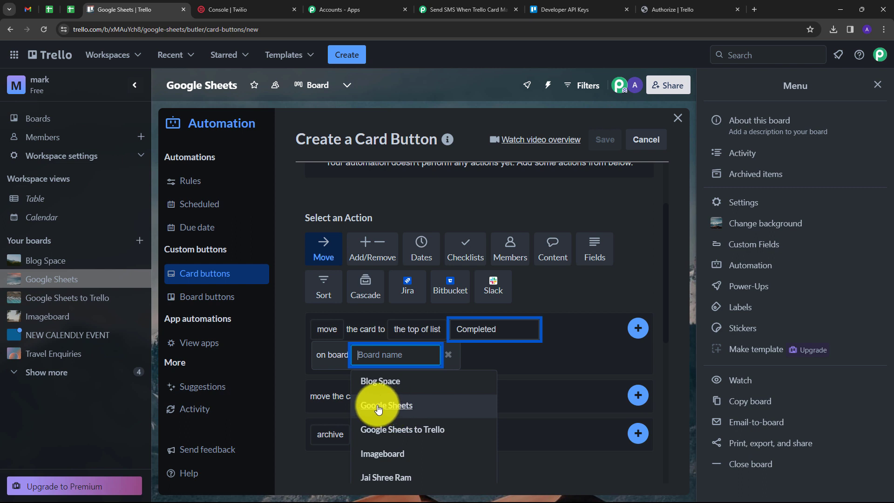
{"action": "left_click", "coordinate": [378, 406]}
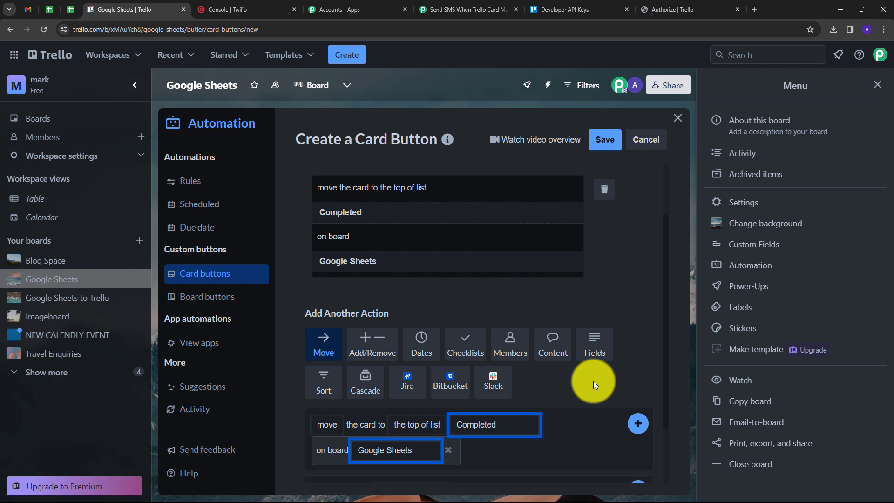
Step: Add an action marking the due date as complete, then save the card button and return to the board
{"action": "left_click", "coordinate": [424, 342]}
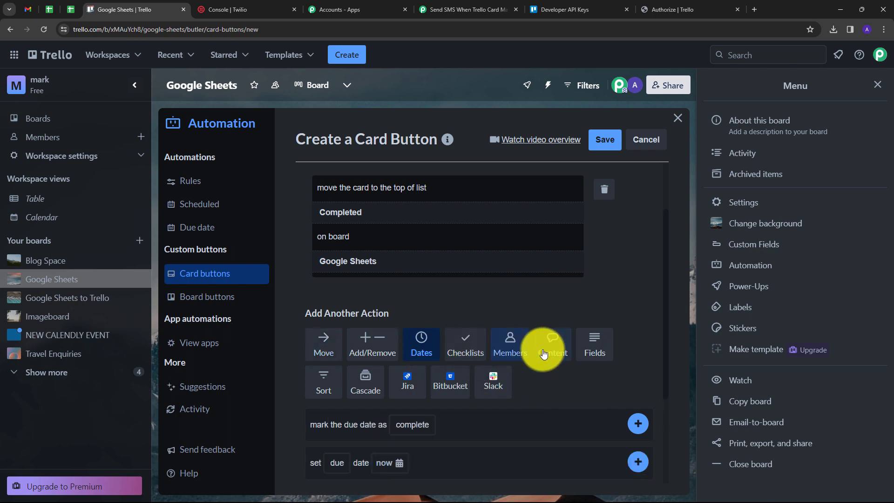
{"action": "scroll", "coordinate": [380, 355], "scroll_direction": "down", "scroll_amount": 2}
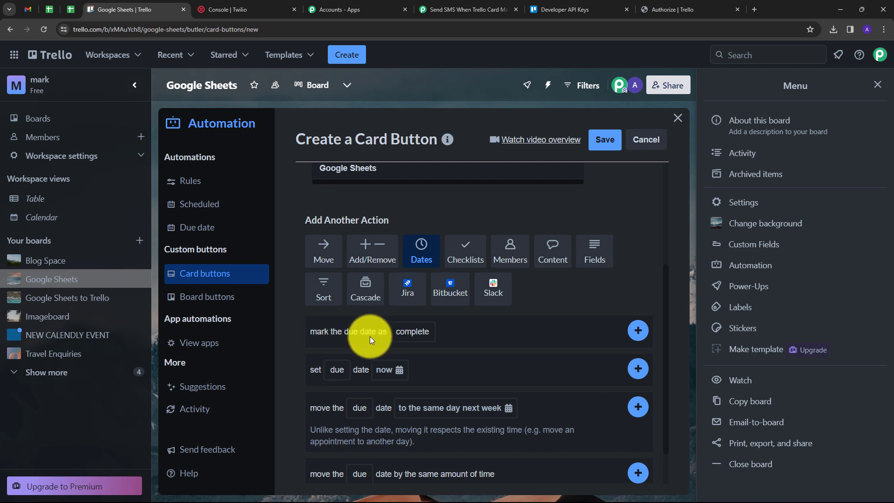
{"action": "left_click", "coordinate": [413, 337]}
{"action": "left_click", "coordinate": [462, 336]}
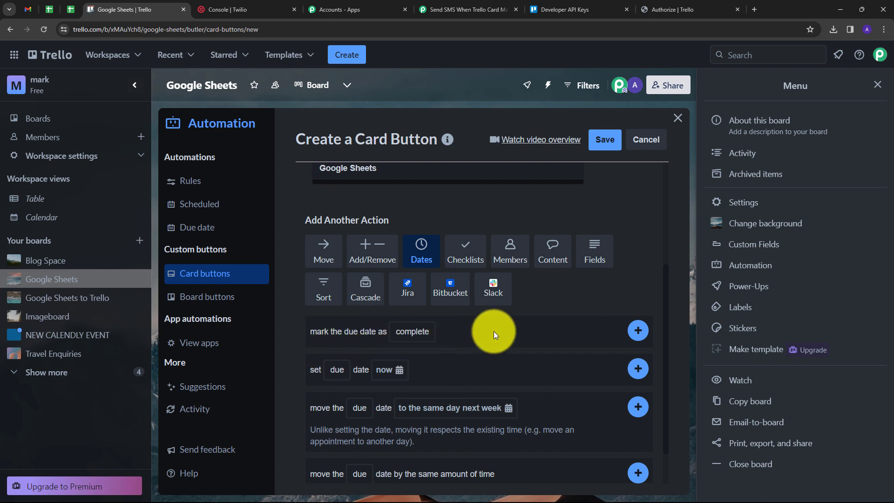
{"action": "left_click", "coordinate": [638, 330]}
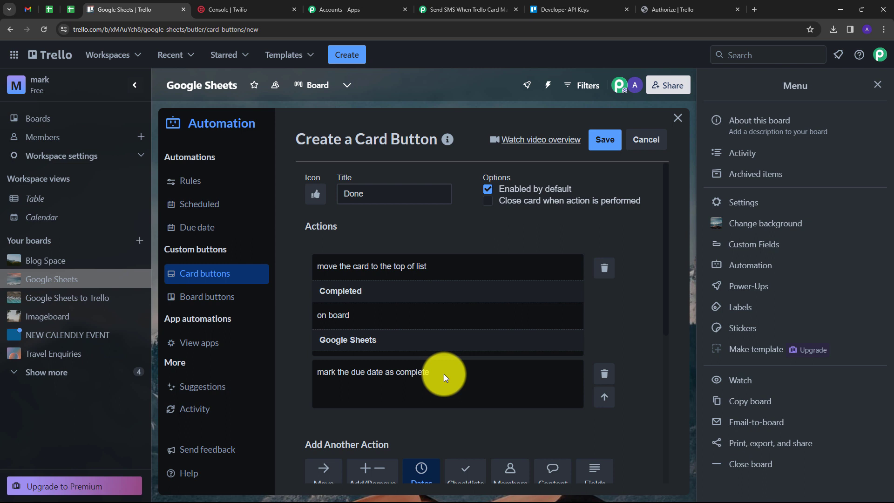
{"action": "left_click", "coordinate": [601, 141]}
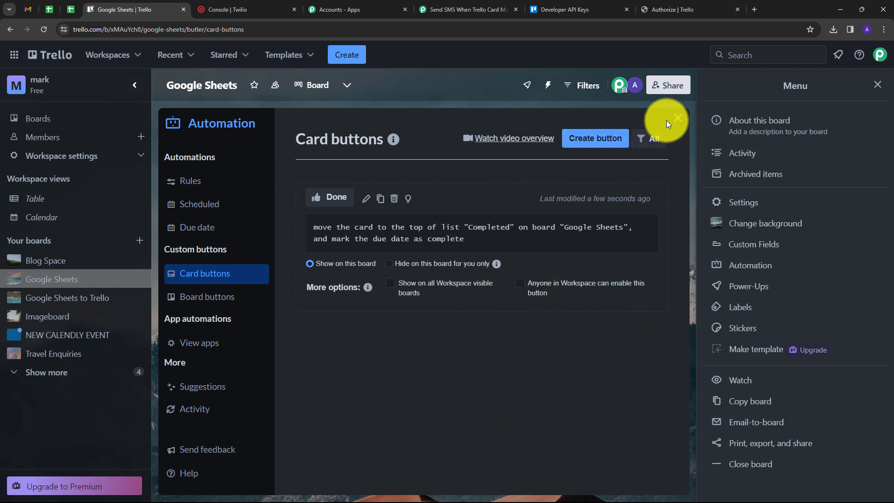
{"action": "left_click", "coordinate": [678, 119]}
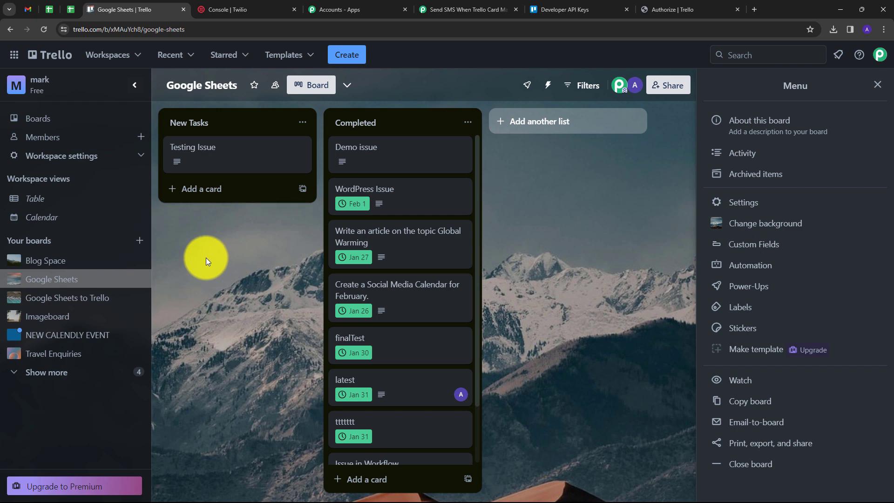
Step: Run the Done button on the Testing Issue card and close the card
{"action": "left_click_drag", "start_coordinate": [230, 155], "coordinate": [252, 149]}
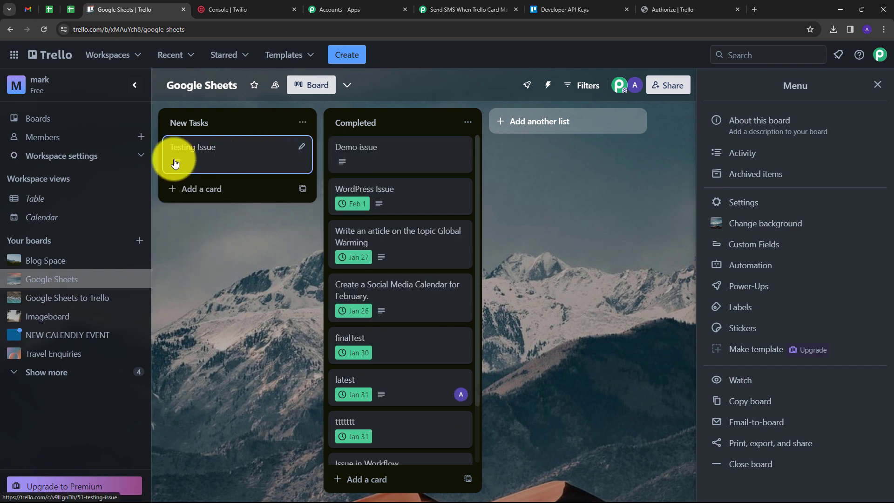
{"action": "left_click", "coordinate": [195, 148]}
{"action": "left_click", "coordinate": [577, 421]}
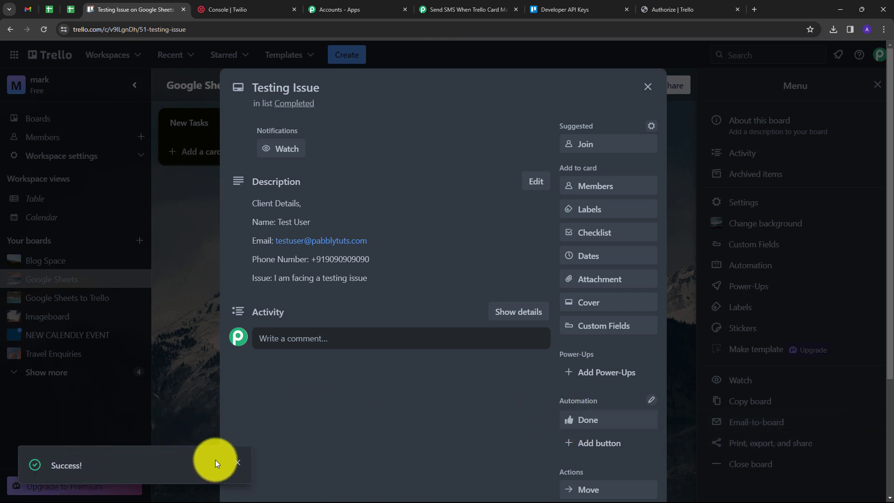
{"action": "left_click", "coordinate": [236, 465]}
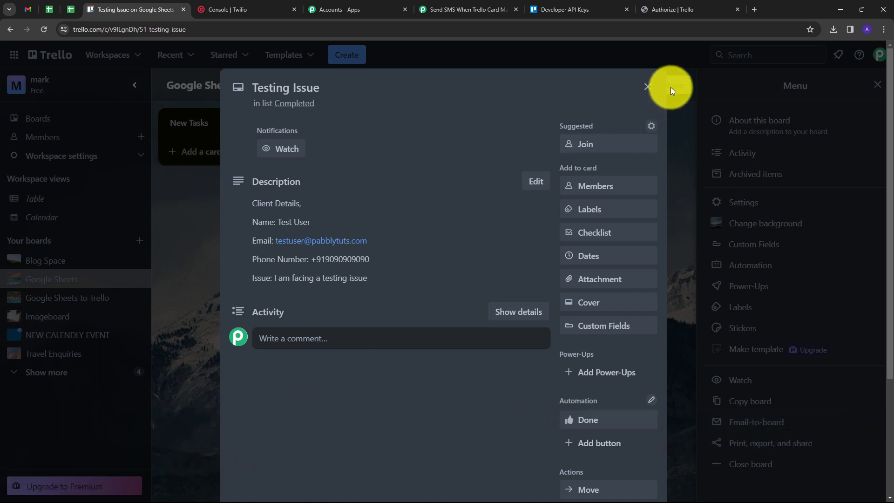
{"action": "left_click", "coordinate": [647, 88]}
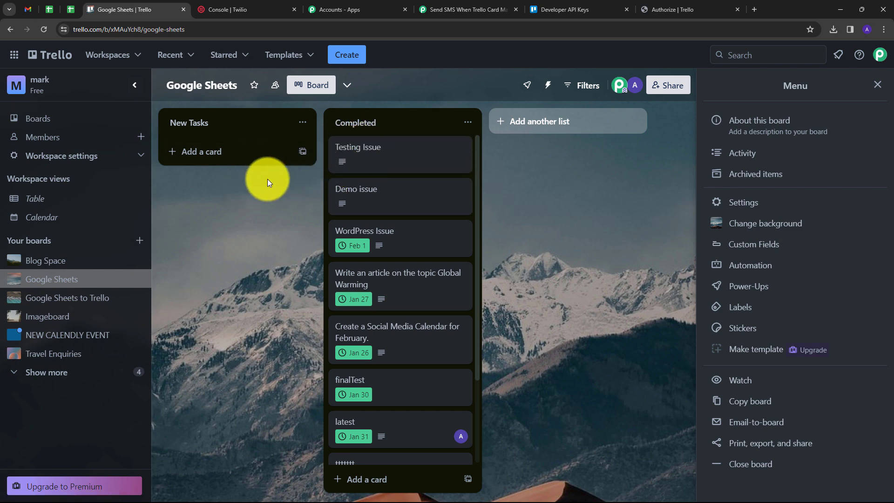
Step: In the Pabbly Connect workflow, examine the captured Trello response for the before and after list names and the card ID
{"action": "left_click", "coordinate": [442, 8]}
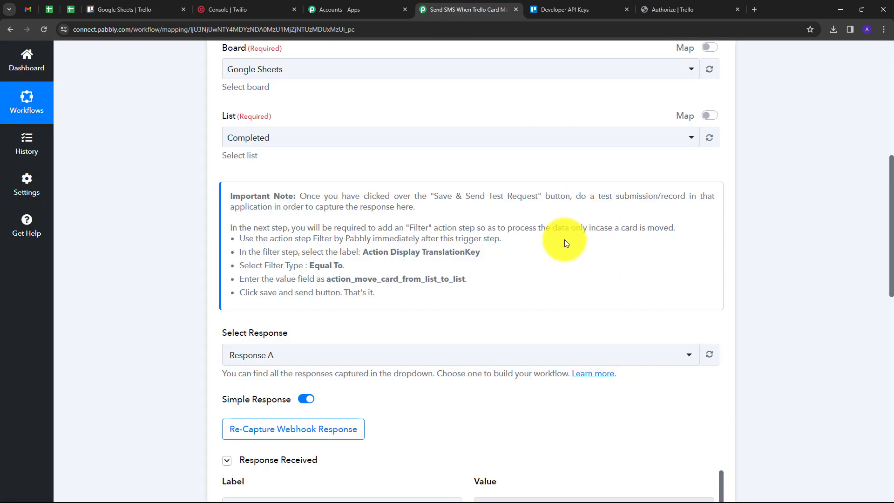
{"action": "scroll", "coordinate": [567, 242], "scroll_direction": "down", "scroll_amount": 4}
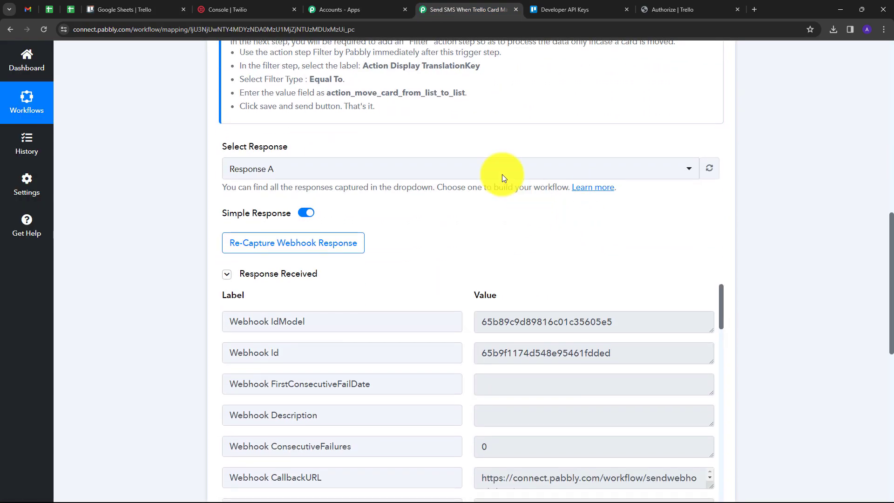
{"action": "scroll", "coordinate": [549, 309], "scroll_direction": "down", "scroll_amount": 2}
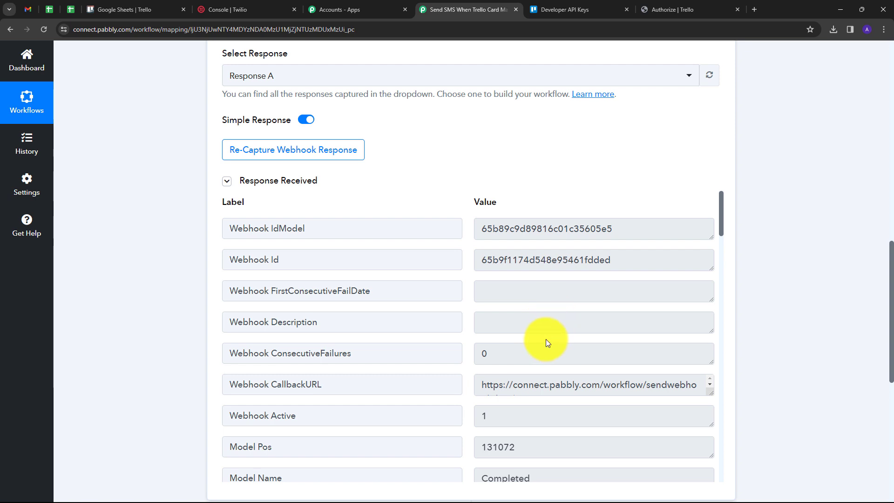
{"action": "scroll", "coordinate": [535, 332], "scroll_direction": "down", "scroll_amount": 10}
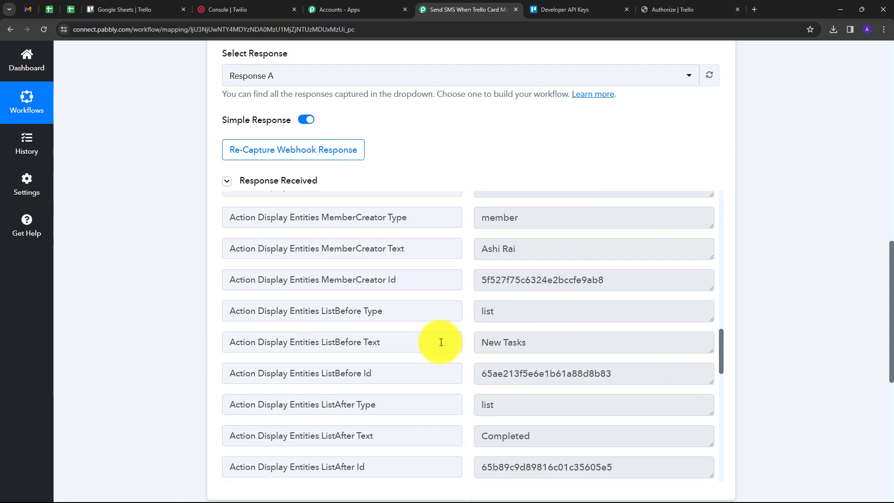
{"action": "triple_click", "coordinate": [531, 343]}
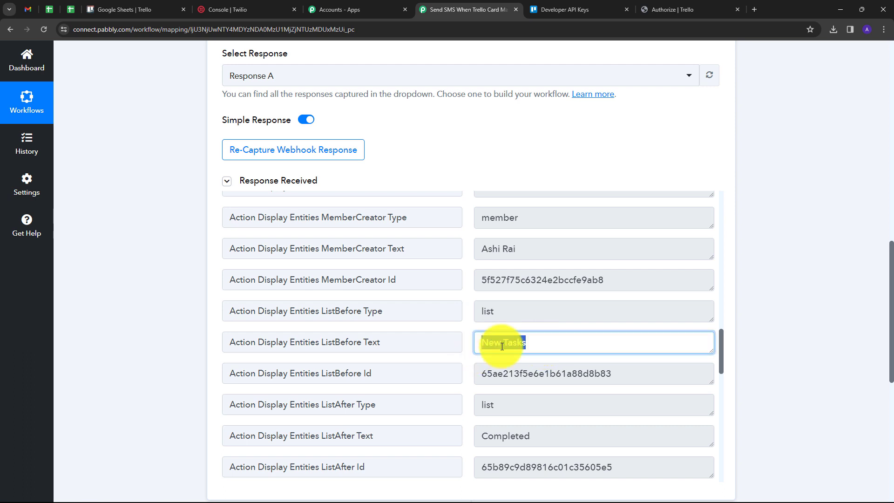
{"action": "left_click_drag", "start_coordinate": [535, 435], "coordinate": [475, 436]}
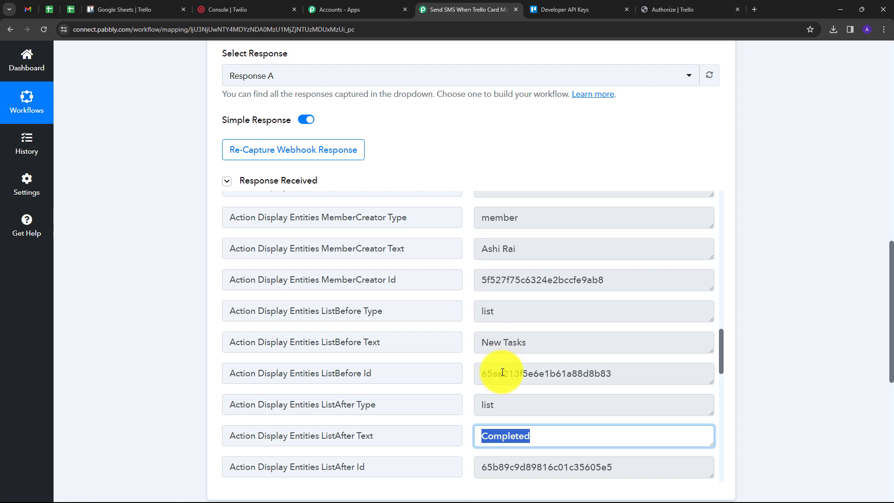
{"action": "scroll", "coordinate": [426, 335], "scroll_direction": "down", "scroll_amount": 5}
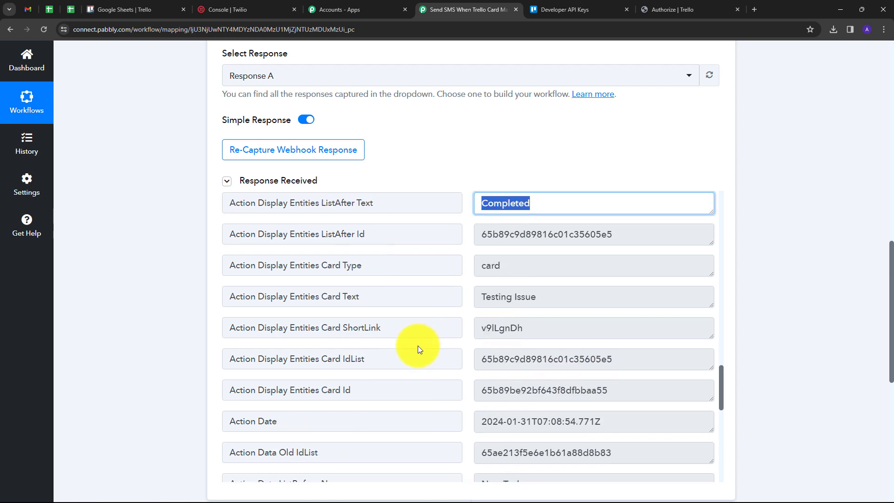
{"action": "left_click_drag", "start_coordinate": [620, 392], "coordinate": [515, 410]}
{"action": "left_click", "coordinate": [463, 386]}
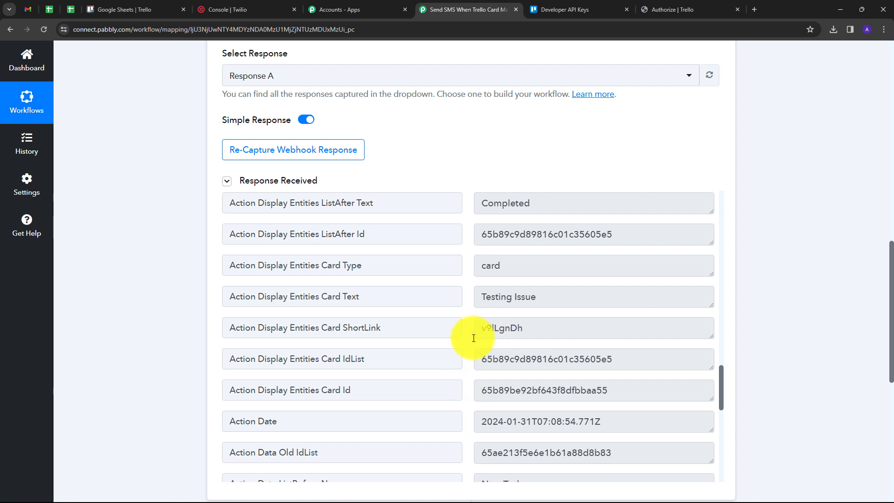
Step: Set up the second workflow step as Filter by Pabbly with the Filter Values event and connect it
{"action": "scroll", "coordinate": [175, 358], "scroll_direction": "down", "scroll_amount": 1}
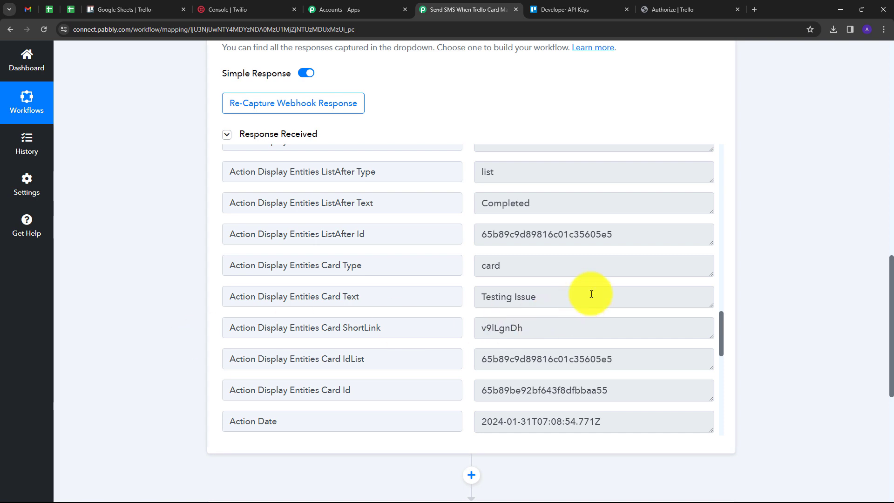
{"action": "scroll", "coordinate": [796, 242], "scroll_direction": "down", "scroll_amount": 3}
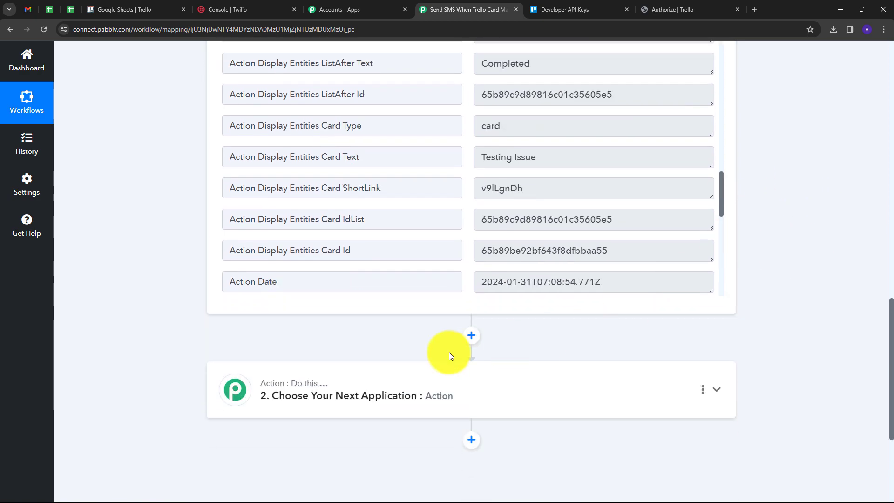
{"action": "left_click", "coordinate": [518, 388]}
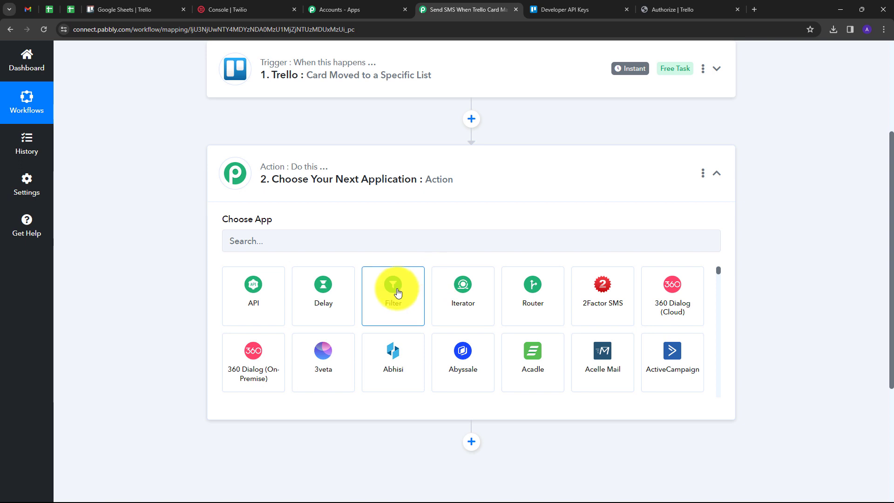
{"action": "left_click", "coordinate": [395, 292]}
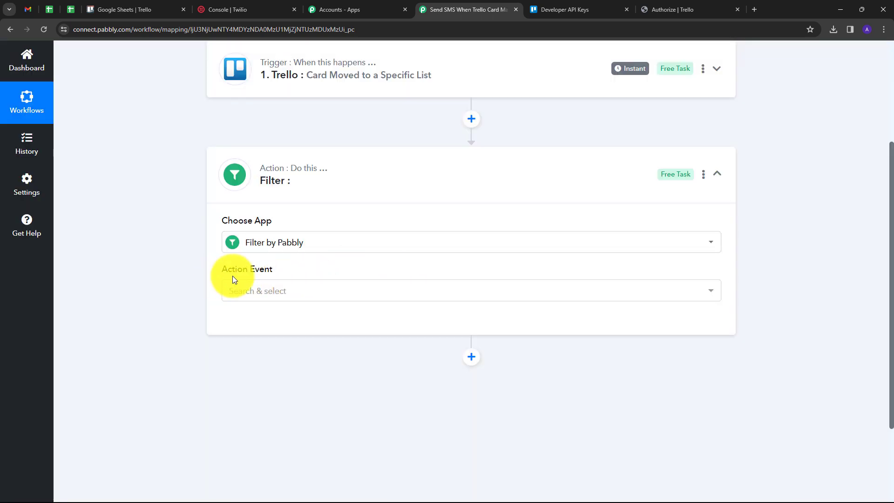
{"action": "left_click", "coordinate": [355, 295]}
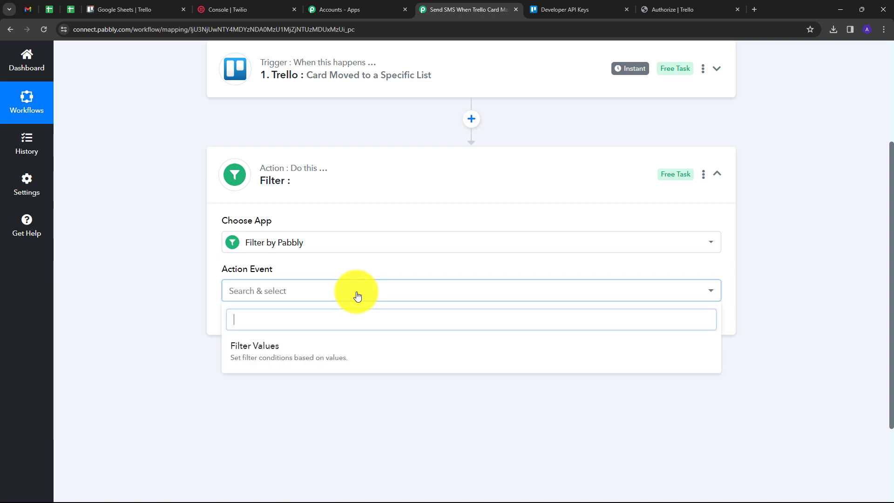
{"action": "left_click", "coordinate": [276, 350]}
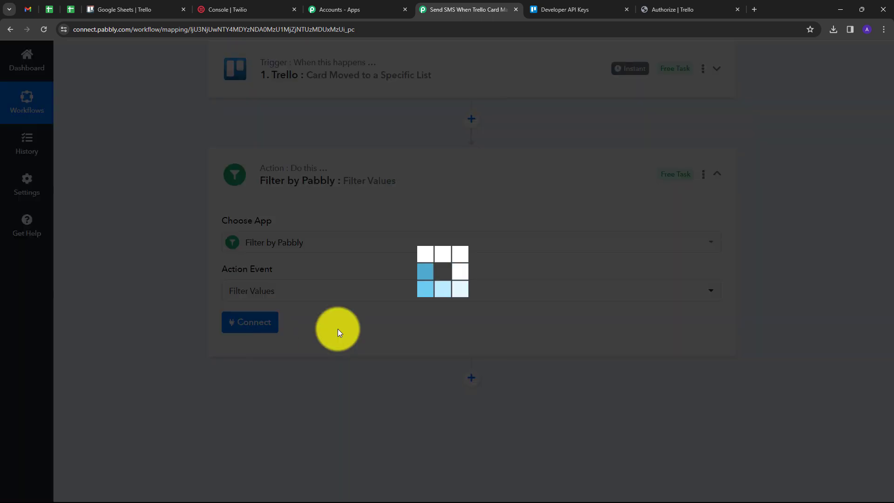
{"action": "left_click", "coordinate": [256, 325]}
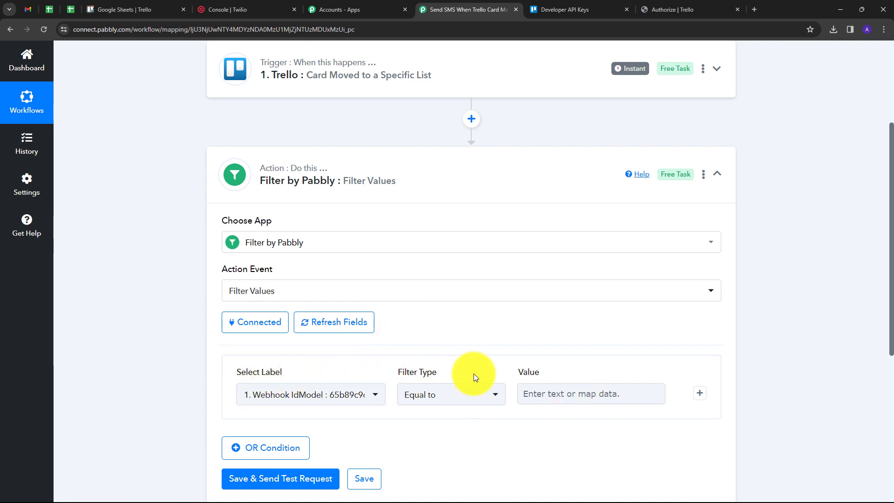
Step: Read the filter instructions in the Trello trigger's note and copy the value action_move_card_from_list_to_list
{"action": "scroll", "coordinate": [397, 190], "scroll_direction": "up", "scroll_amount": 2}
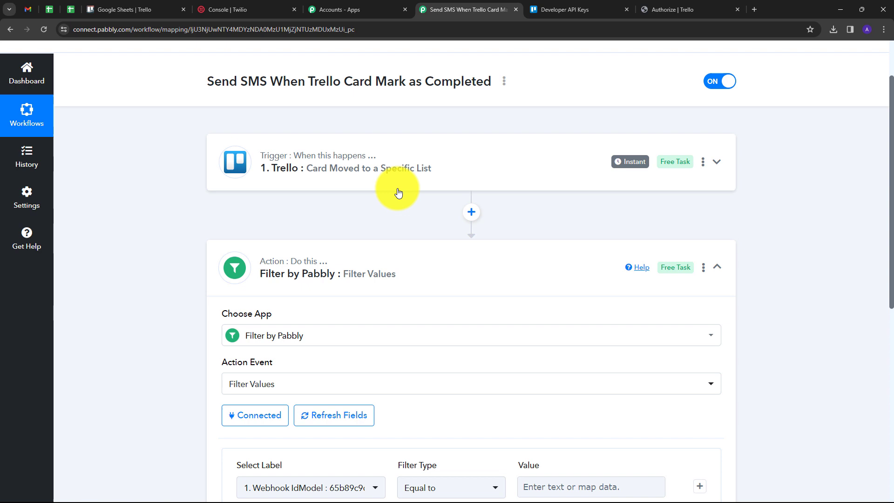
{"action": "left_click", "coordinate": [540, 172]}
{"action": "scroll", "coordinate": [505, 235], "scroll_direction": "down", "scroll_amount": 5}
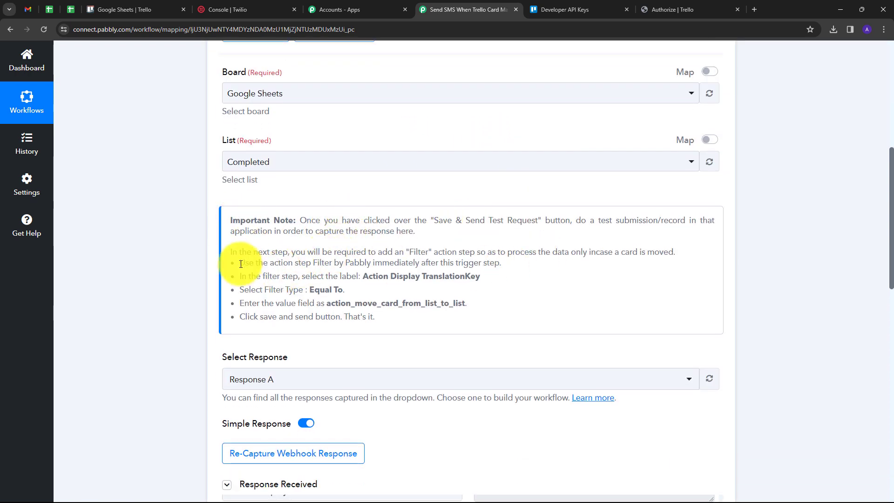
{"action": "left_click_drag", "start_coordinate": [239, 262], "coordinate": [393, 323]}
{"action": "left_click", "coordinate": [395, 321]}
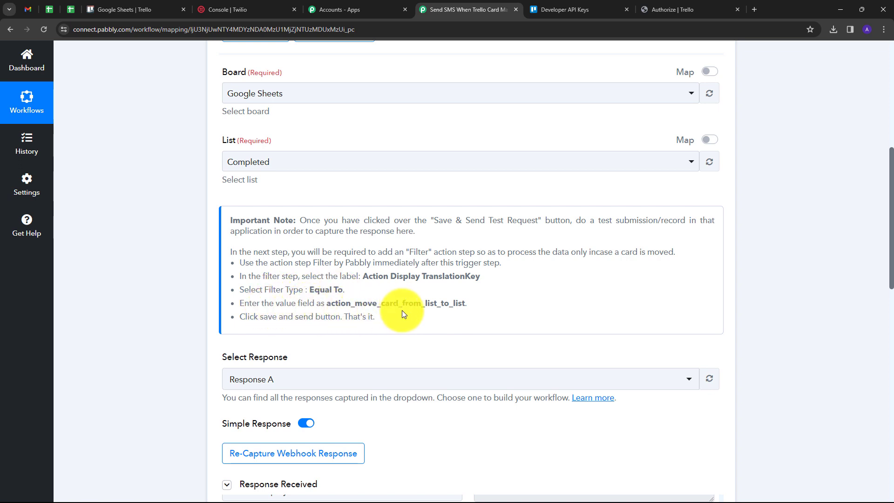
{"action": "double_click", "coordinate": [328, 303]}
{"action": "key", "text": "ctrl+c"}
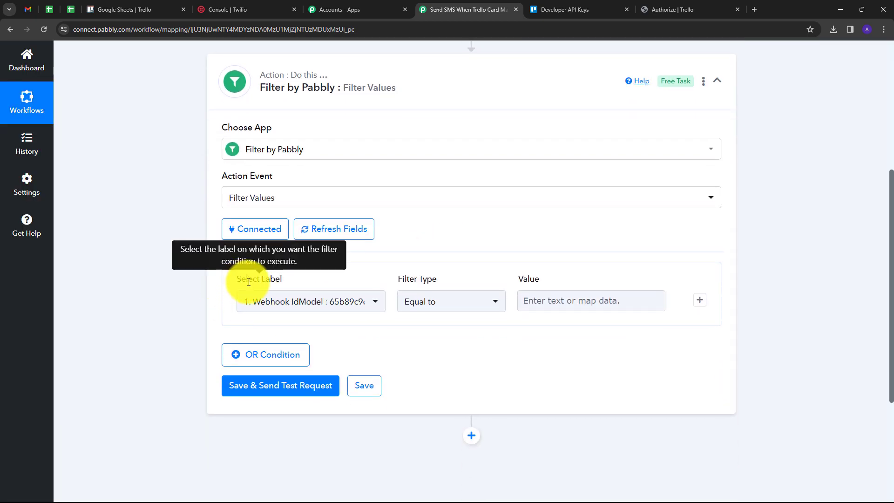
Step: Set the filter condition to Action Display TranslationKey, Equal to, action_move_card_from_list_to_list, and save it with a test request
{"action": "left_click", "coordinate": [377, 303]}
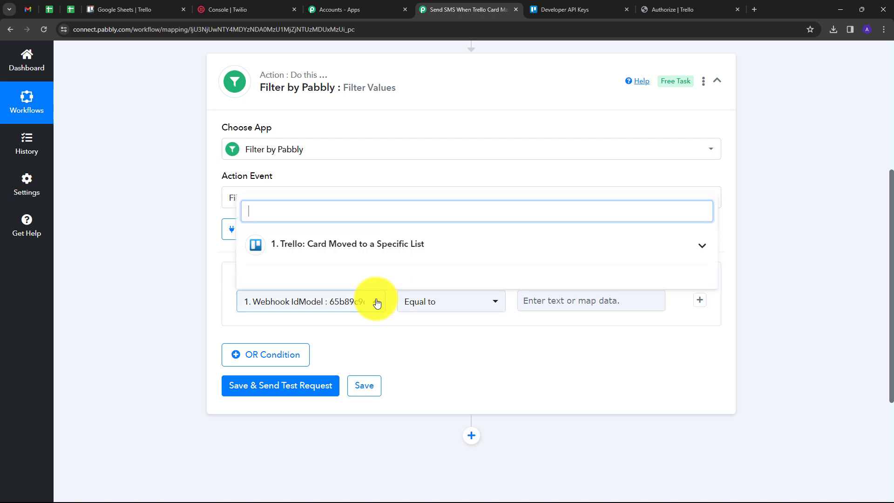
{"action": "left_click", "coordinate": [399, 246]}
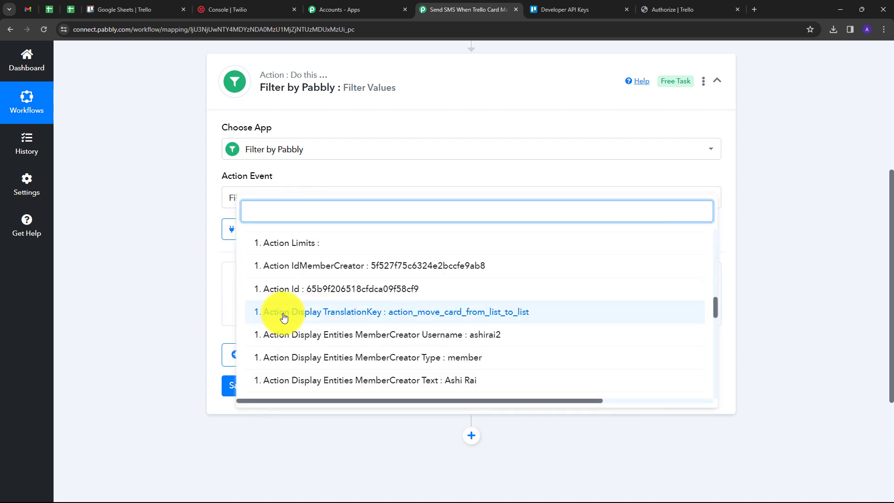
{"action": "left_click", "coordinate": [352, 320]}
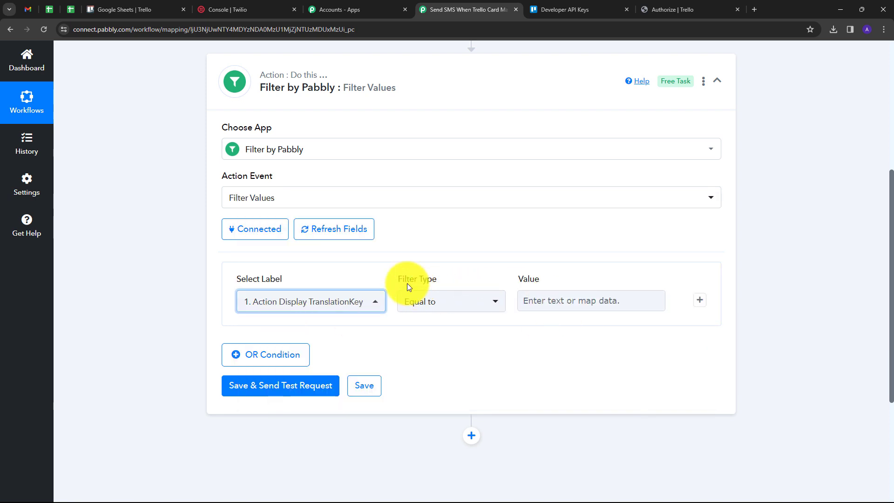
{"action": "left_click", "coordinate": [536, 300]}
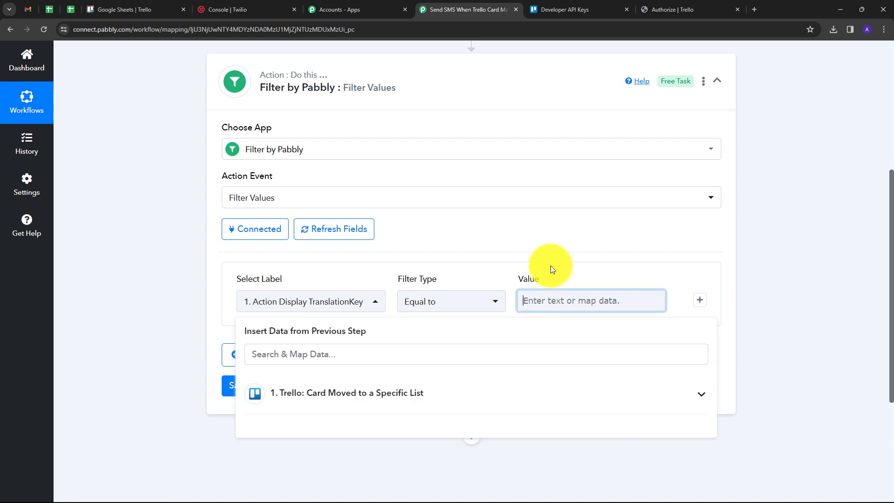
{"action": "left_click", "coordinate": [539, 298]}
{"action": "left_click", "coordinate": [540, 297]}
{"action": "key", "text": "ctrl+v"}
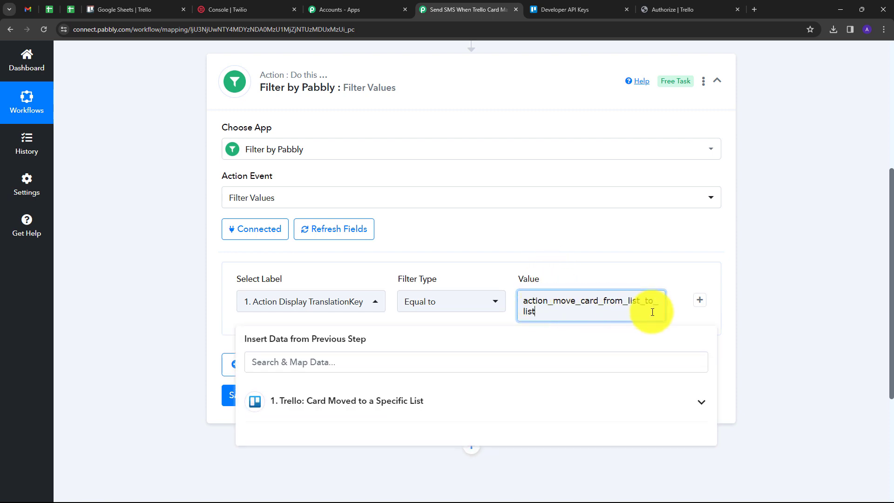
{"action": "left_click", "coordinate": [578, 279]}
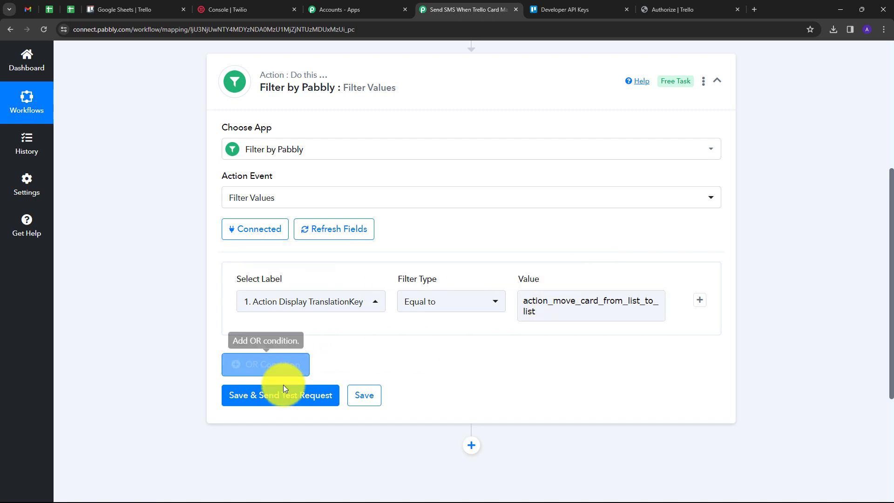
{"action": "left_click", "coordinate": [259, 396]}
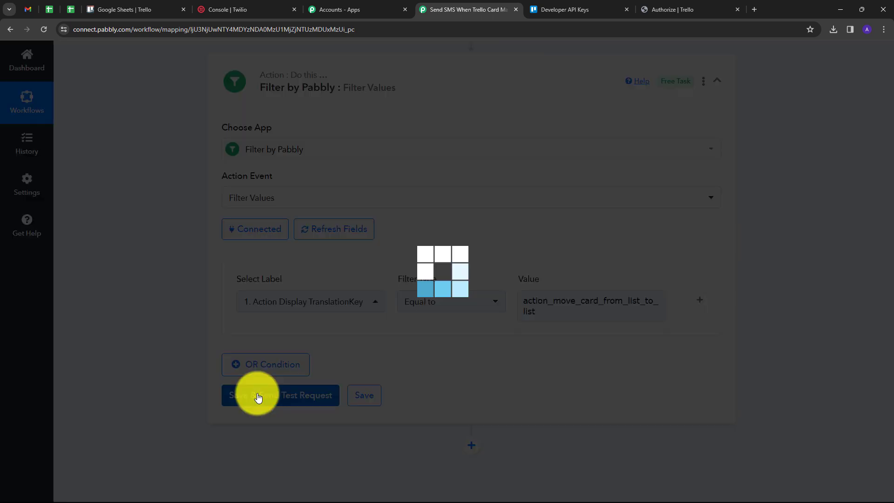
{"action": "scroll", "coordinate": [558, 354], "scroll_direction": "down", "scroll_amount": 2}
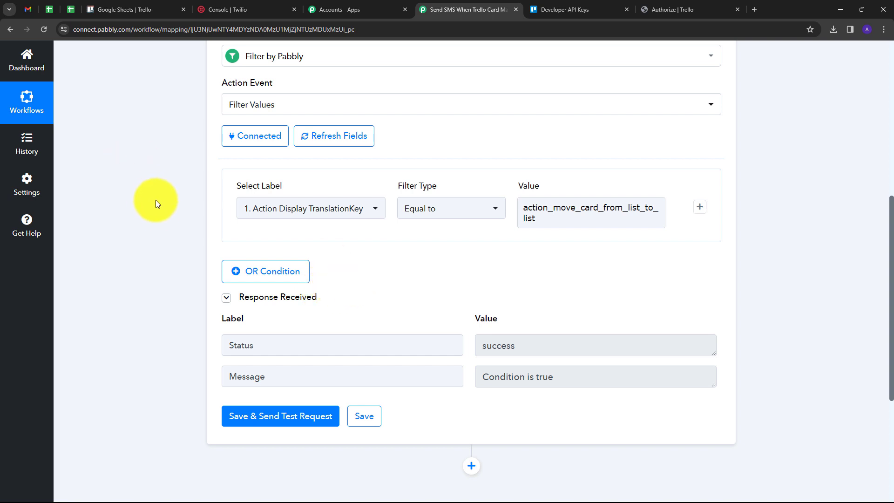
Step: Add Trello as the third workflow step with the Get a Card event and connect it through the existing Trello #2 connection
{"action": "scroll", "coordinate": [159, 213], "scroll_direction": "down", "scroll_amount": 4}
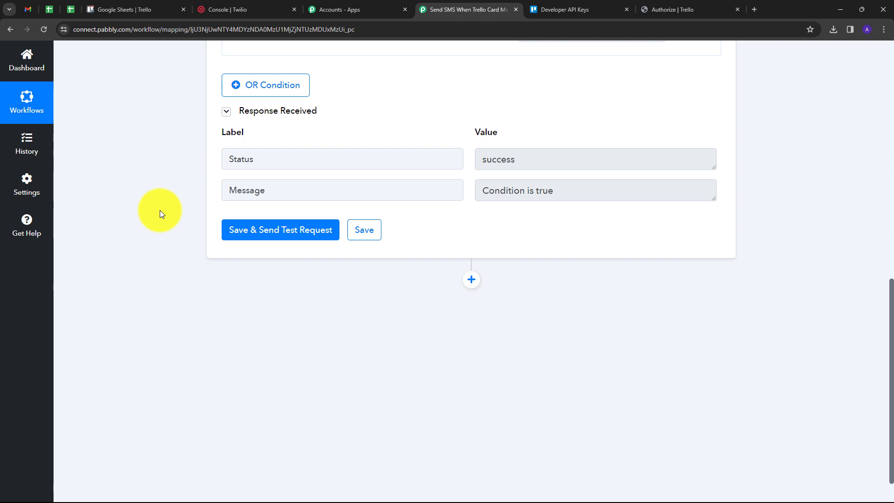
{"action": "left_click", "coordinate": [468, 281]}
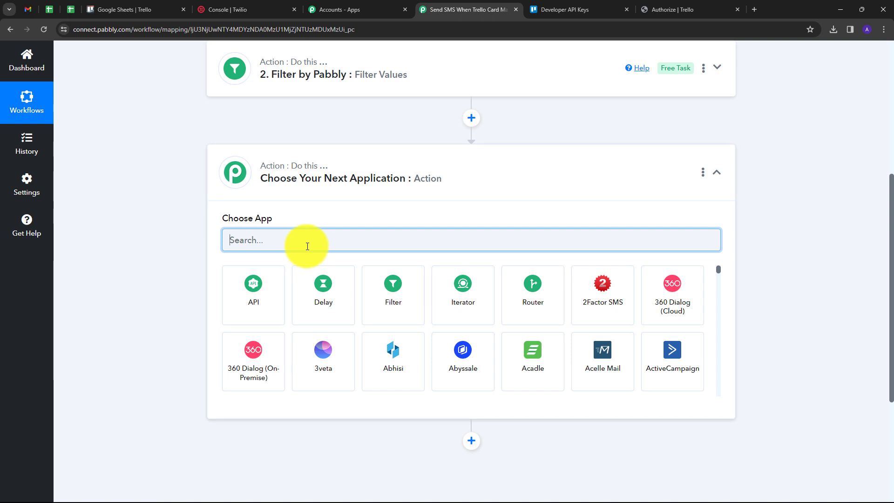
{"action": "type", "text": "tre"}
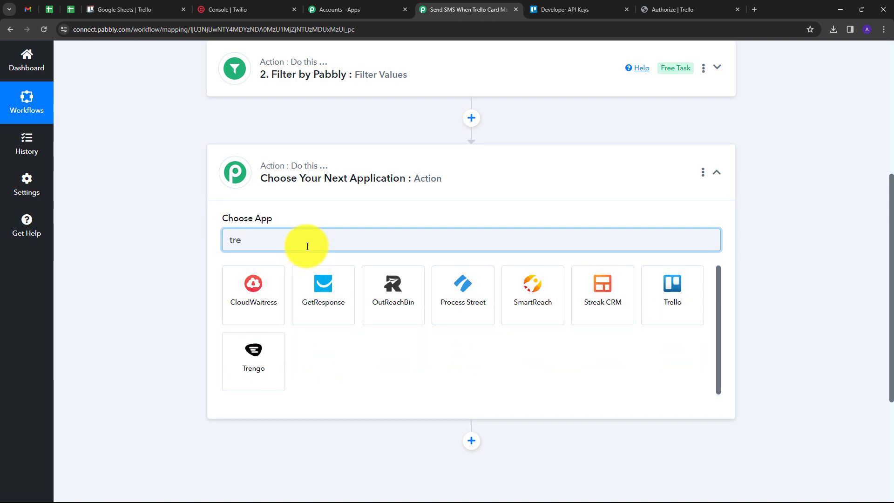
{"action": "left_click", "coordinate": [655, 292]}
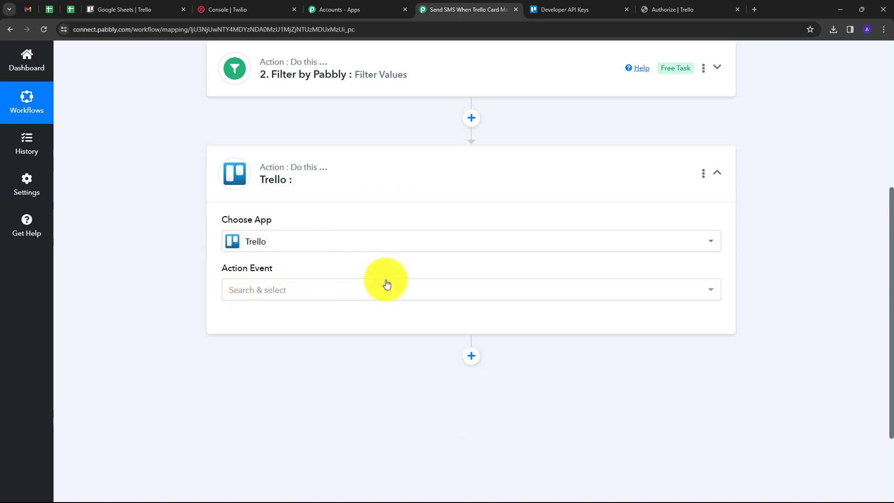
{"action": "left_click", "coordinate": [433, 293]}
{"action": "scroll", "coordinate": [363, 176], "scroll_direction": "down", "scroll_amount": 5}
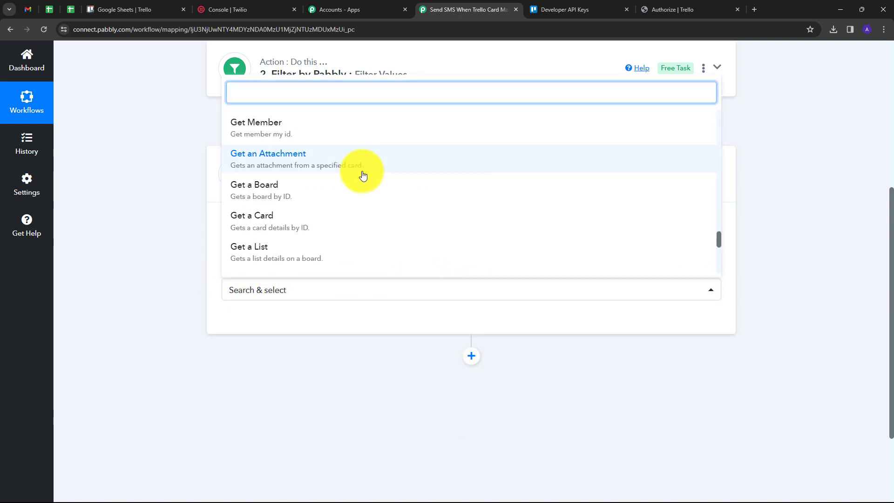
{"action": "left_click", "coordinate": [279, 223]}
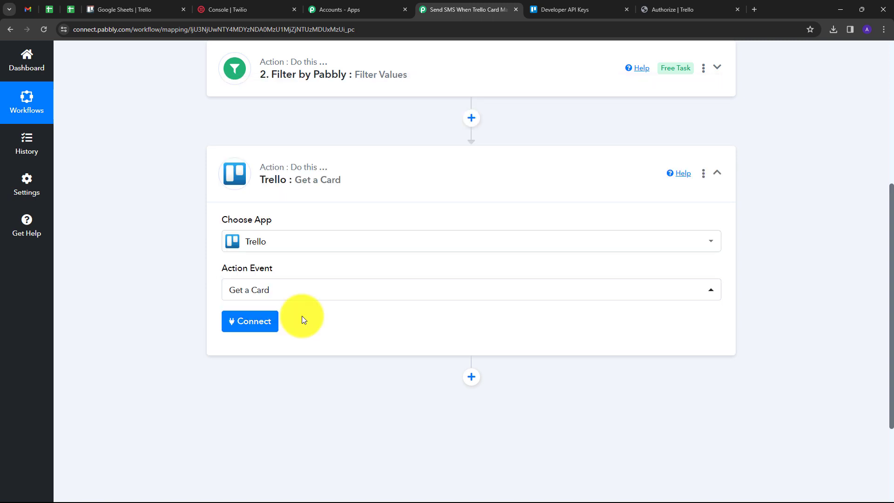
{"action": "left_click", "coordinate": [240, 324]}
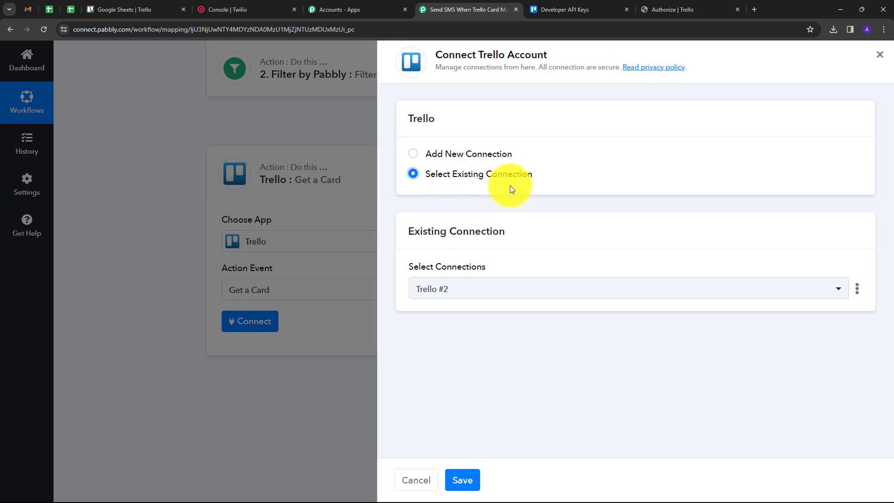
{"action": "left_click", "coordinate": [463, 480]}
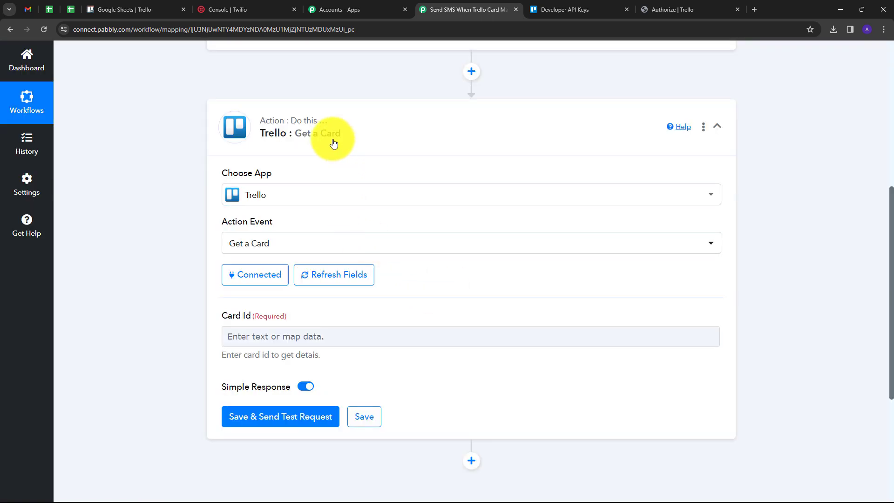
Step: Map the Card Id to the trigger's Action Display Entities Card Id and save the step with a test request
{"action": "left_click", "coordinate": [253, 339]}
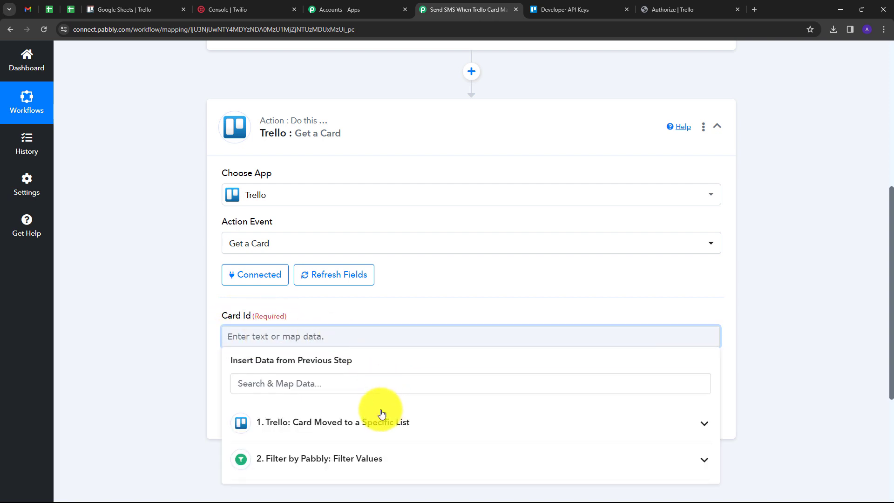
{"action": "left_click", "coordinate": [347, 425]}
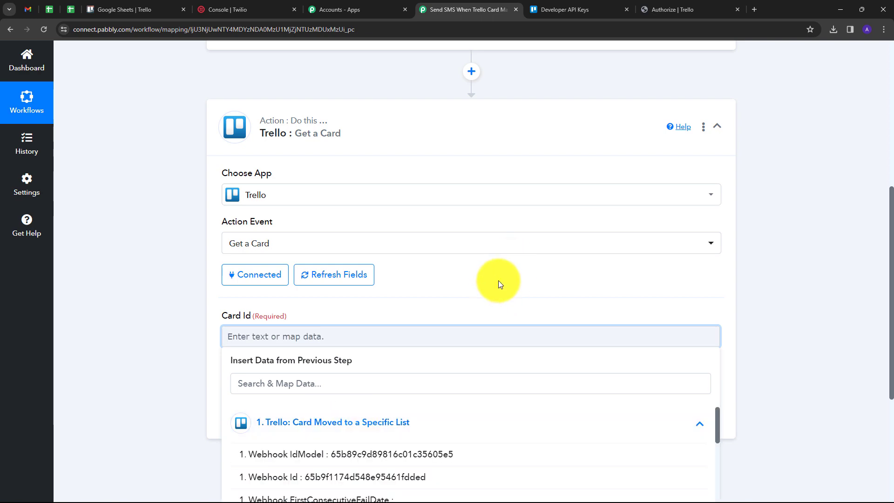
{"action": "scroll", "coordinate": [499, 282], "scroll_direction": "down", "scroll_amount": 3}
{"action": "scroll", "coordinate": [379, 319], "scroll_direction": "down", "scroll_amount": 3}
{"action": "left_click", "coordinate": [322, 245]}
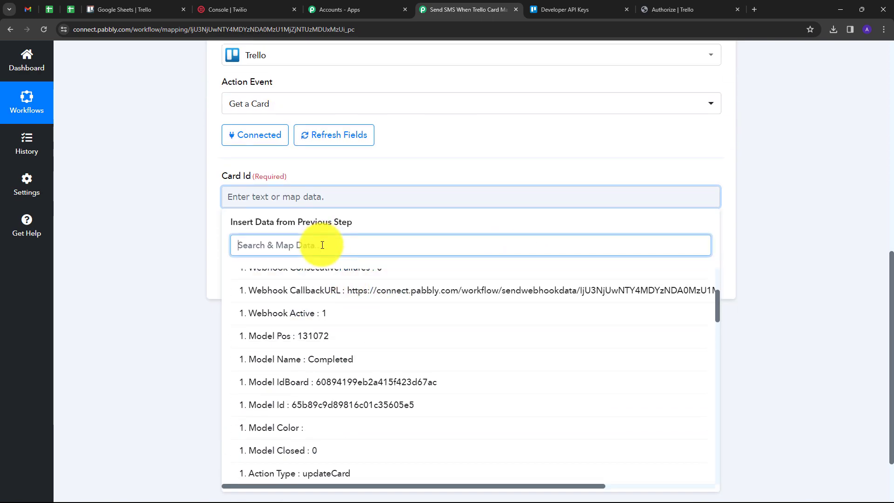
{"action": "type", "text": "card id"}
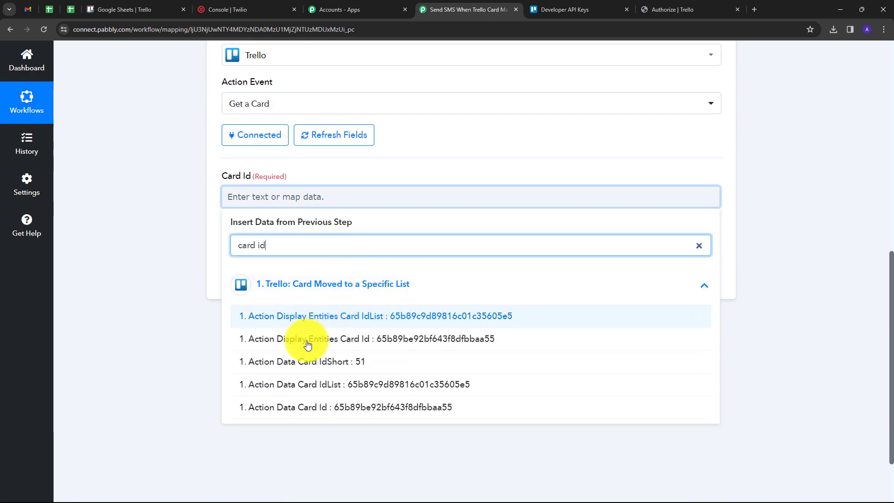
{"action": "left_click", "coordinate": [396, 342]}
{"action": "left_click", "coordinate": [159, 250]}
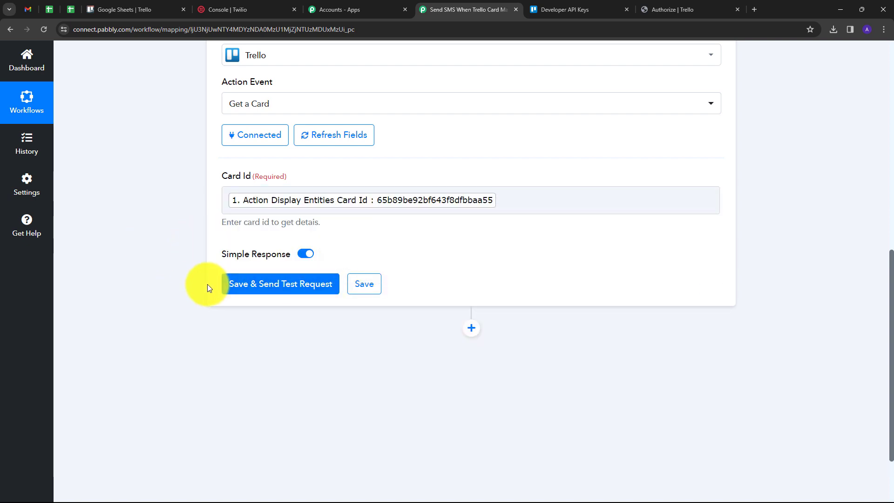
{"action": "left_click", "coordinate": [262, 288]}
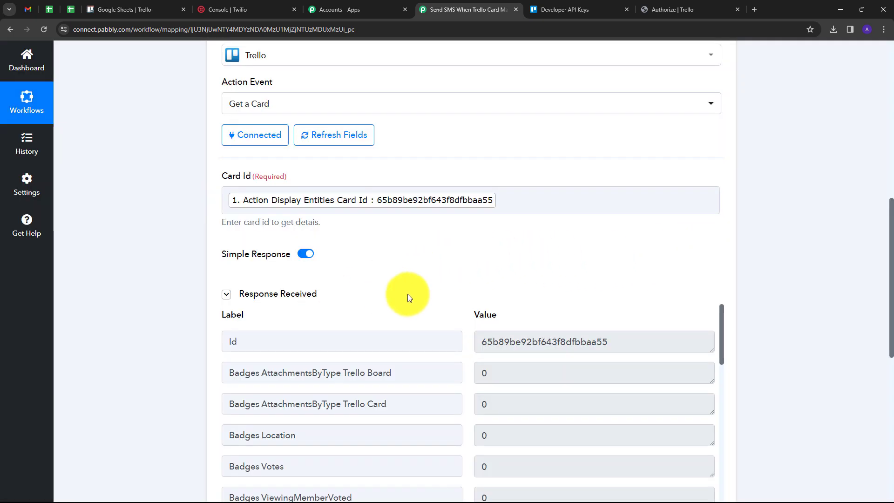
Step: Examine the Desc field in the Get a Card response for the client details, especially the phone number
{"action": "scroll", "coordinate": [641, 277], "scroll_direction": "down", "scroll_amount": 2}
{"action": "scroll", "coordinate": [565, 298], "scroll_direction": "down", "scroll_amount": 8}
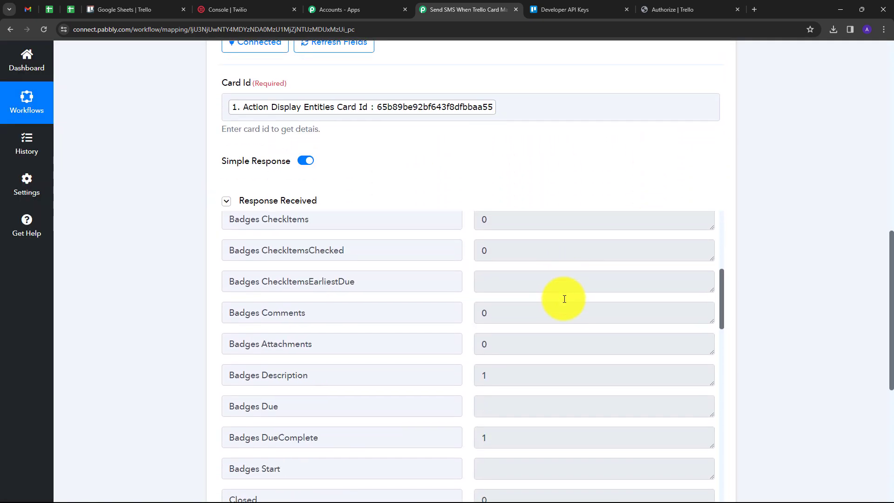
{"action": "scroll", "coordinate": [564, 299], "scroll_direction": "down", "scroll_amount": 4}
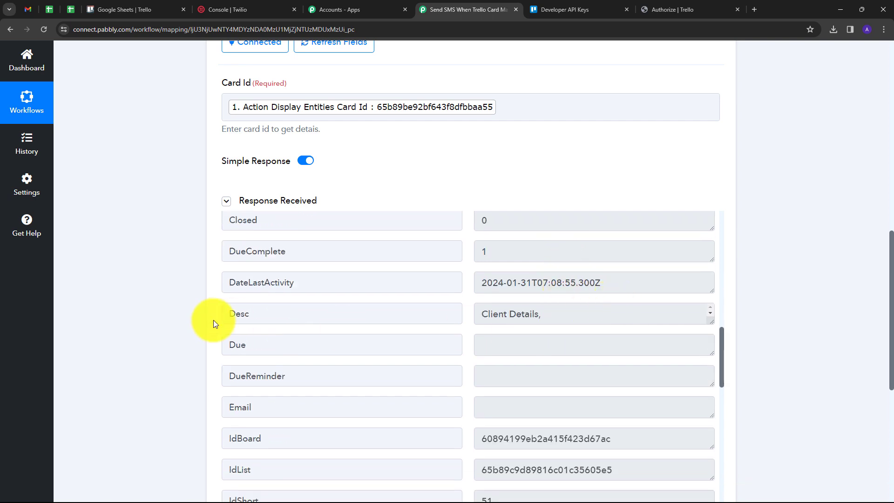
{"action": "left_click_drag", "start_coordinate": [712, 320], "coordinate": [727, 446]}
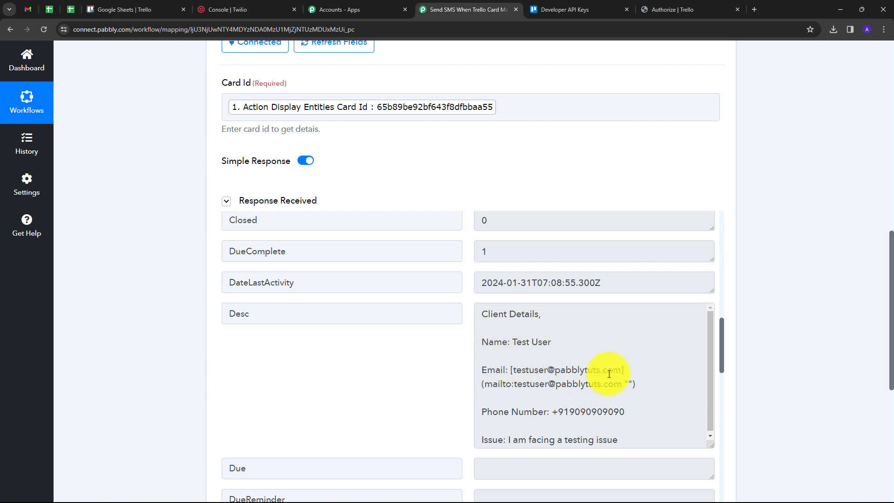
{"action": "scroll", "coordinate": [643, 341], "scroll_direction": "down", "scroll_amount": 1}
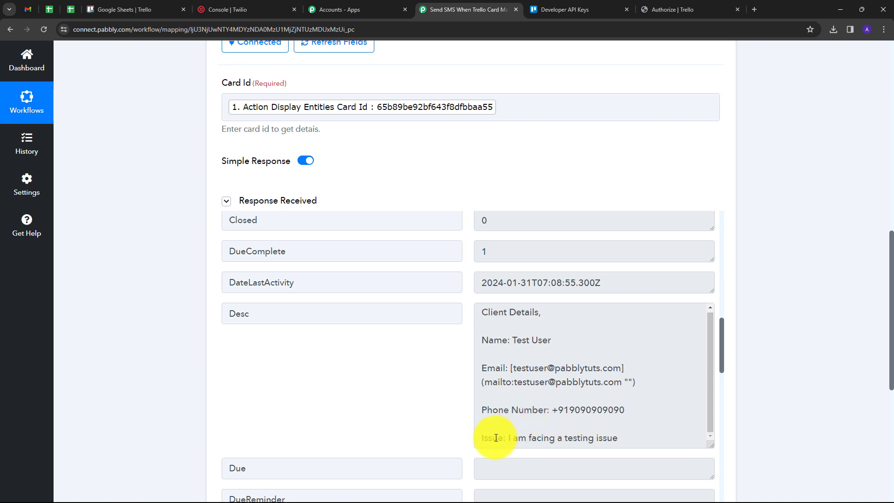
{"action": "scroll", "coordinate": [640, 422], "scroll_direction": "down", "scroll_amount": 1}
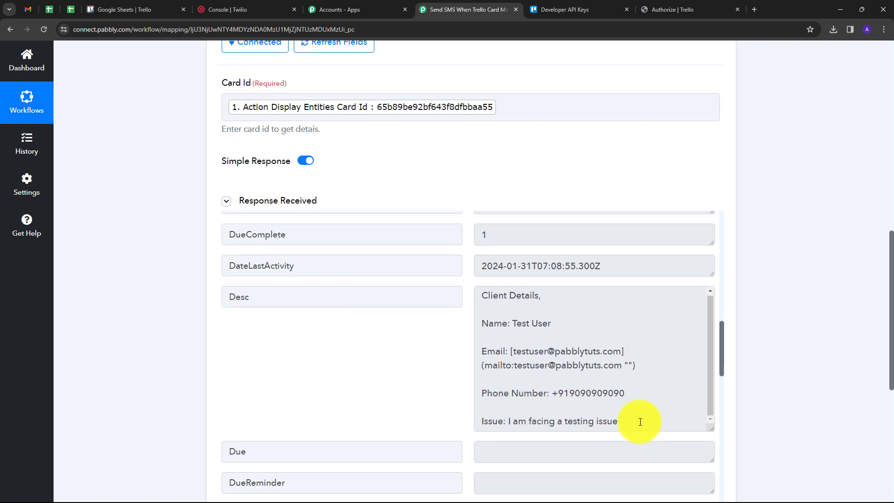
{"action": "left_click", "coordinate": [553, 364]}
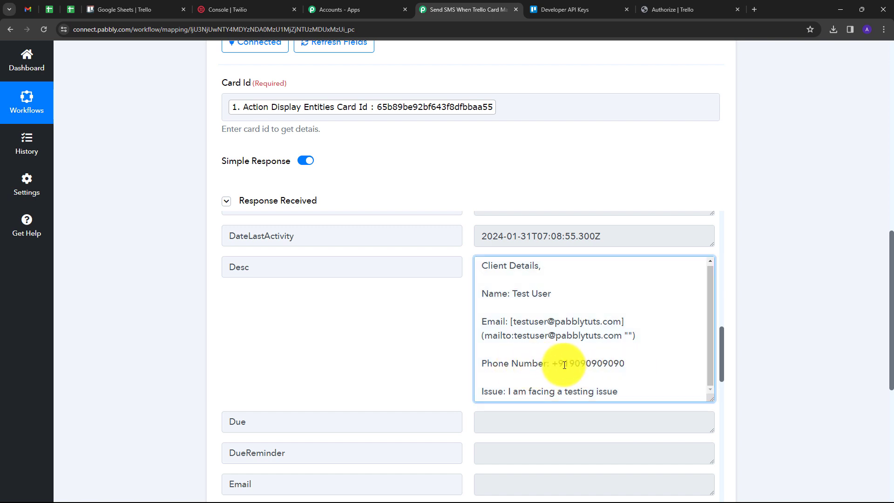
{"action": "left_click_drag", "start_coordinate": [552, 364], "coordinate": [630, 367]}
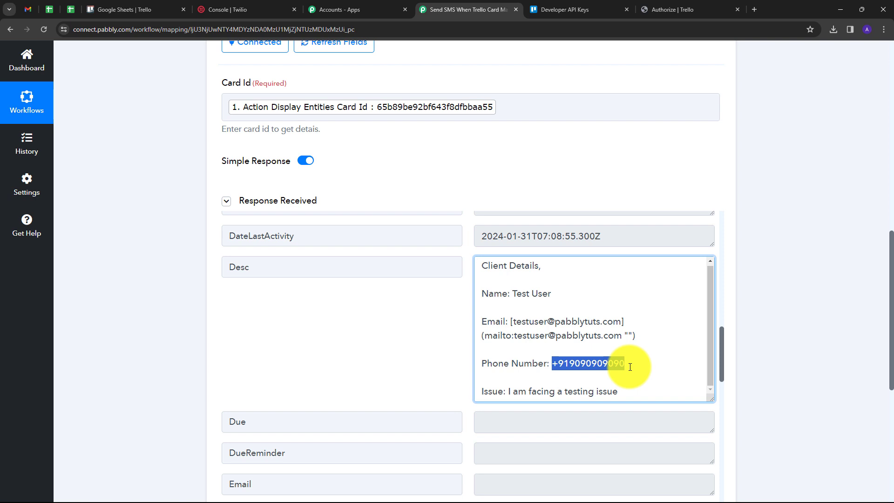
{"action": "left_click", "coordinate": [445, 358]}
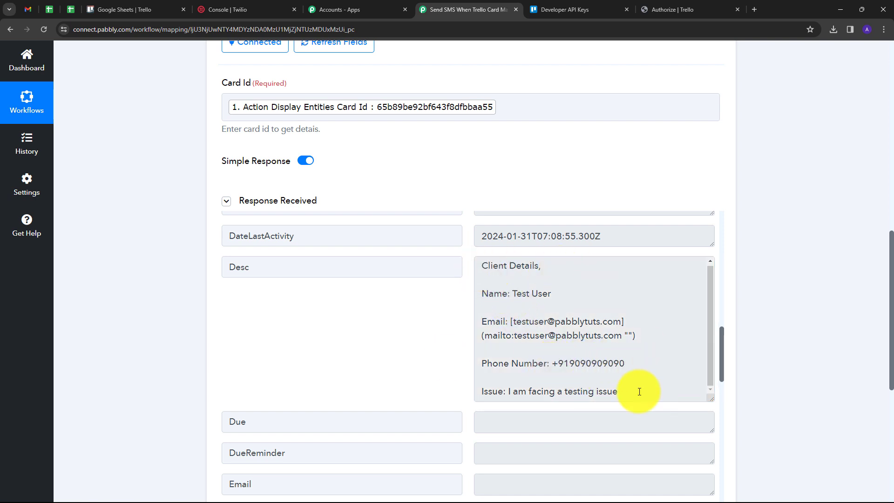
{"action": "left_click_drag", "start_coordinate": [552, 364], "coordinate": [643, 362]}
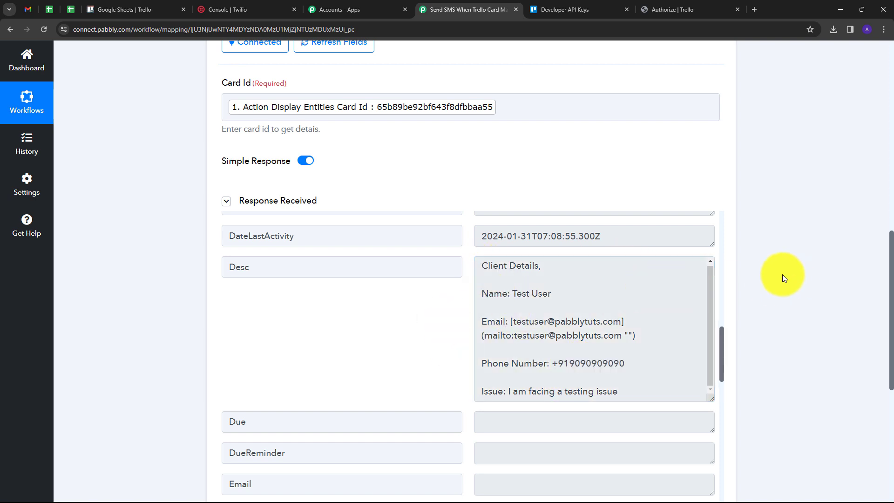
Step: Add Text Formatter by Pabbly as the fourth workflow step with the Text (Basic Formatting) event and connect it
{"action": "scroll", "coordinate": [769, 269], "scroll_direction": "down", "scroll_amount": 5}
{"action": "left_click", "coordinate": [471, 283]}
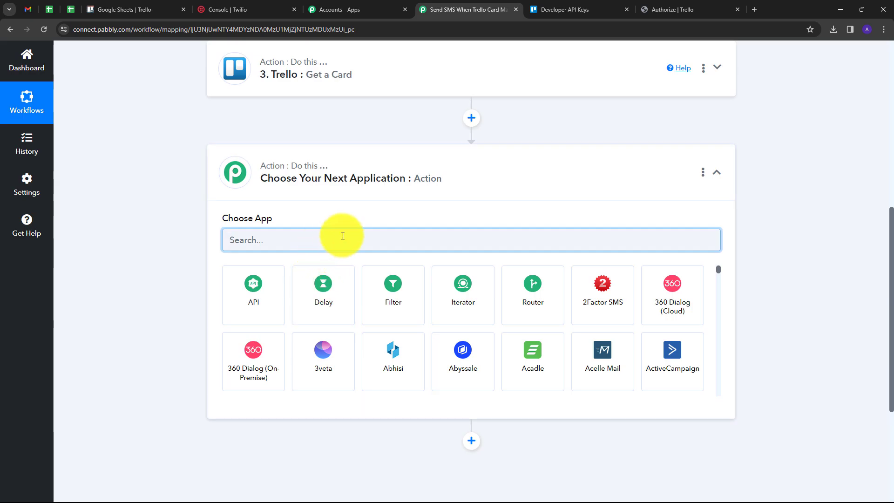
{"action": "type", "text": "tex"}
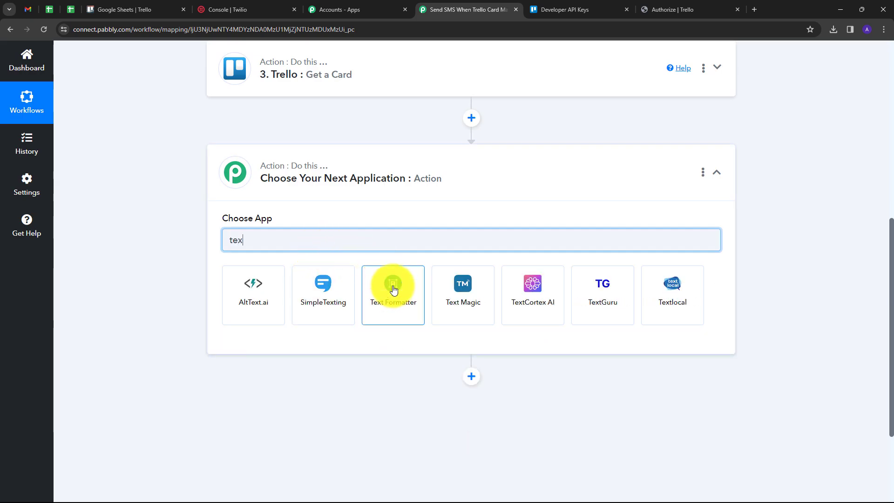
{"action": "left_click", "coordinate": [393, 290]}
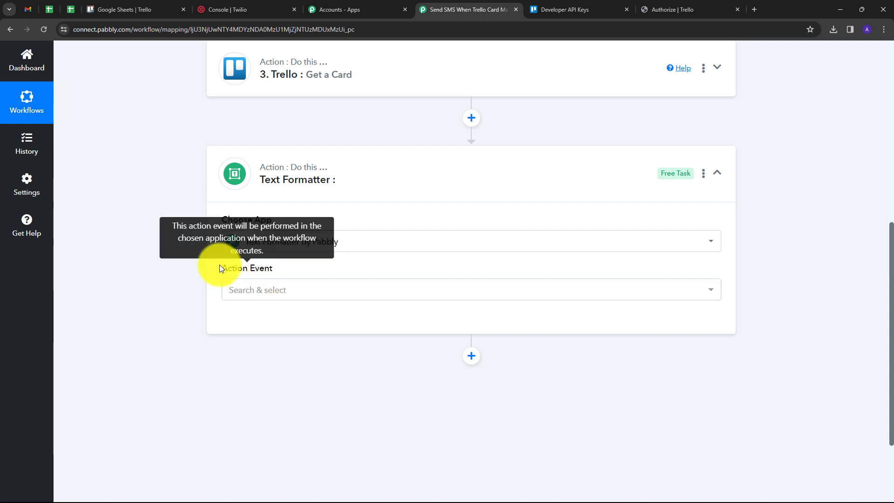
{"action": "left_click", "coordinate": [373, 290]}
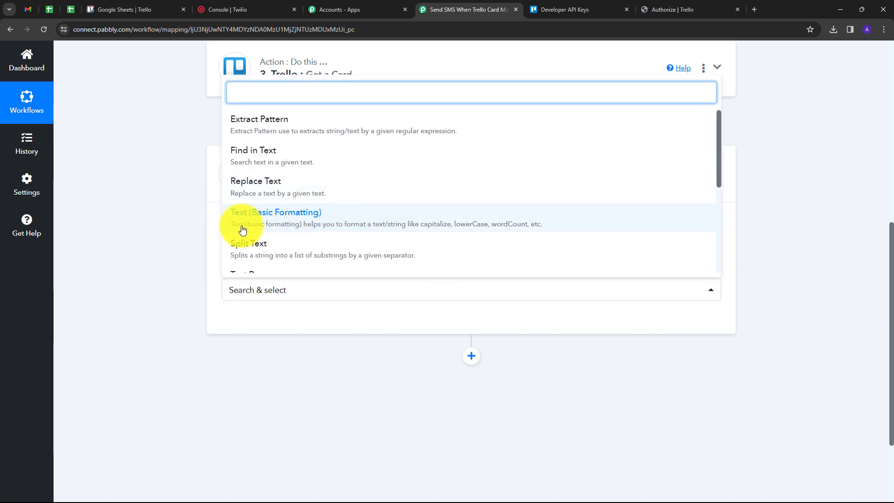
{"action": "left_click", "coordinate": [314, 221]}
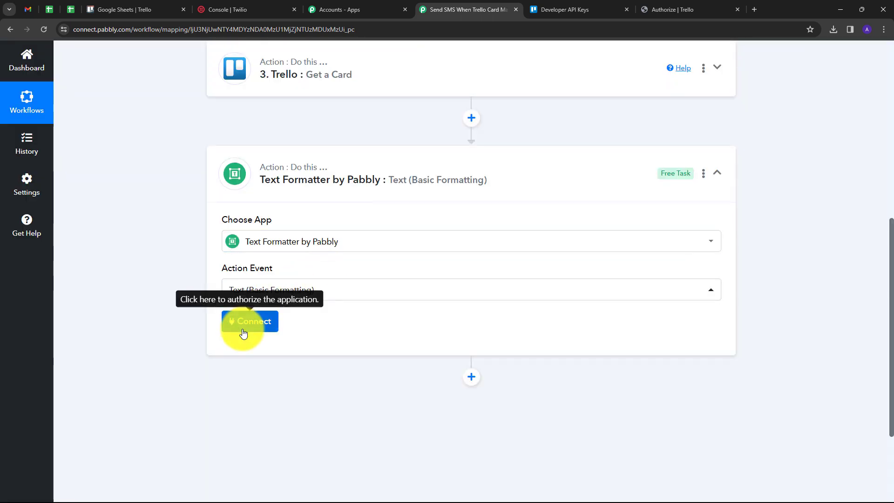
{"action": "left_click", "coordinate": [247, 322]}
Step: Map the formatter's String field to the Desc value from the Trello Get a Card step
{"action": "scroll", "coordinate": [279, 236], "scroll_direction": "down", "scroll_amount": 3}
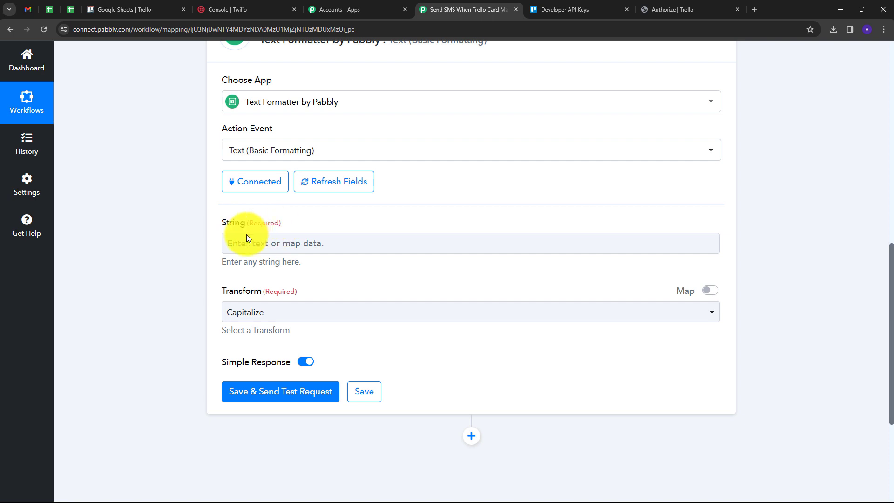
{"action": "left_click", "coordinate": [260, 241]}
{"action": "left_click", "coordinate": [261, 242]}
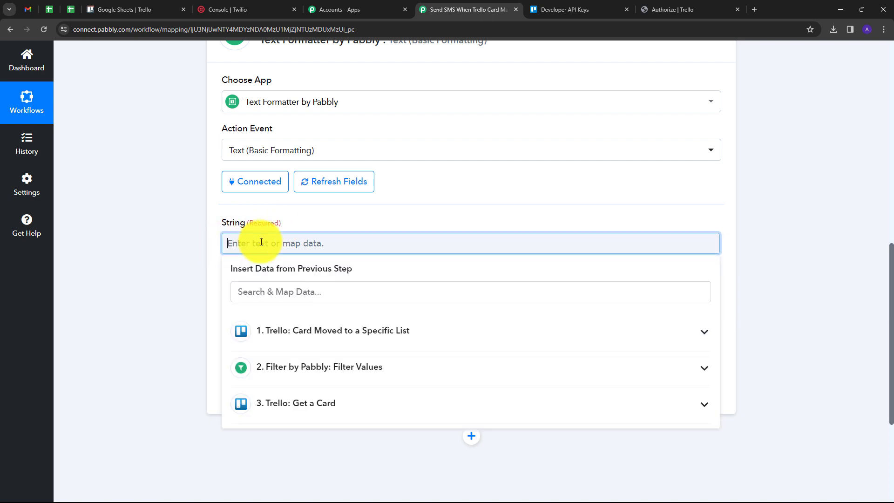
{"action": "left_click", "coordinate": [363, 400]}
{"action": "scroll", "coordinate": [465, 347], "scroll_direction": "down", "scroll_amount": 2}
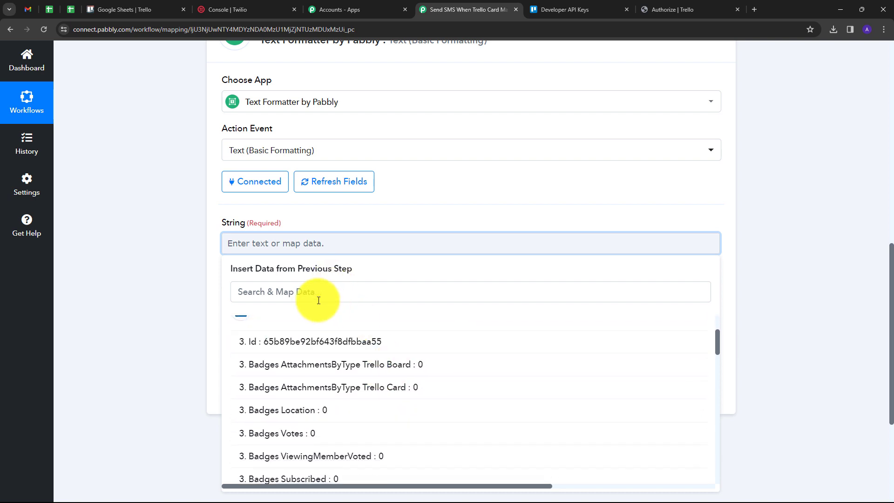
{"action": "left_click", "coordinate": [318, 294]}
{"action": "type", "text": "de"}
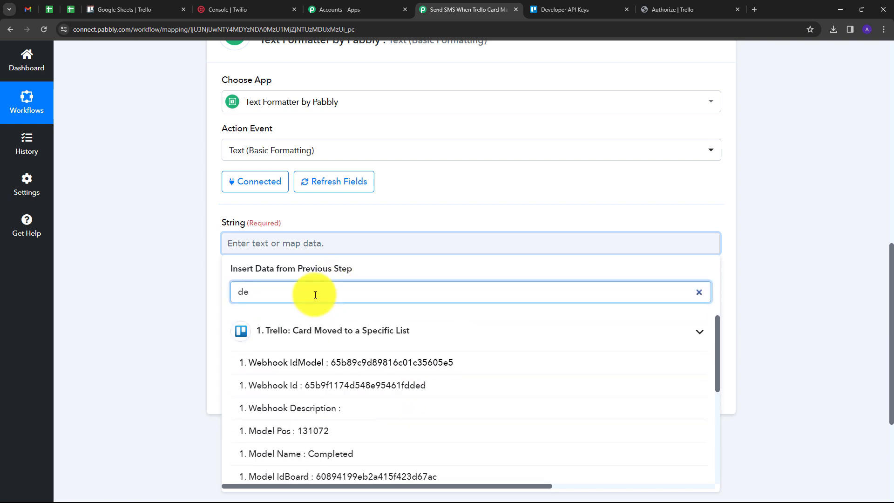
{"action": "type", "text": "s"}
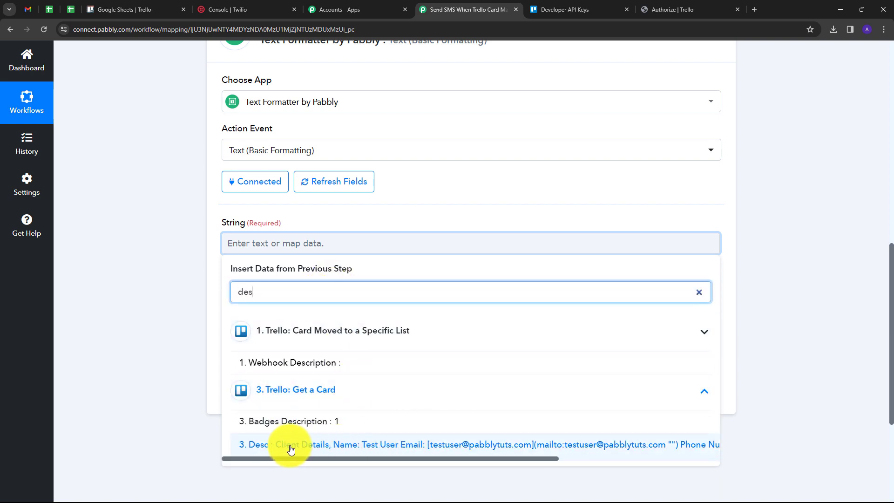
{"action": "left_click", "coordinate": [391, 445]}
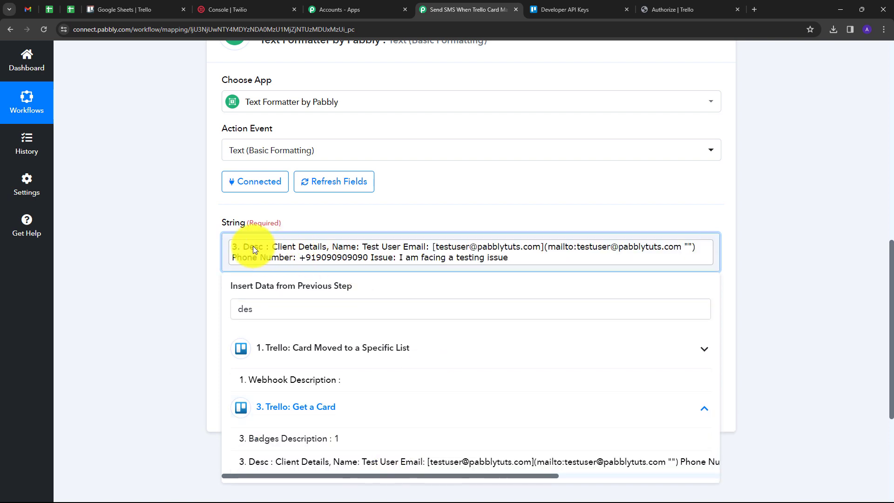
{"action": "left_click", "coordinate": [175, 261]}
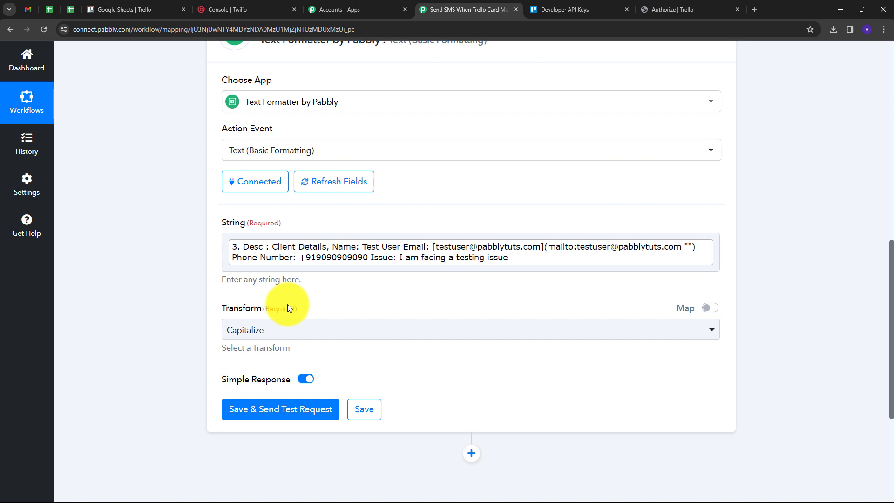
Step: Set the Transform to Extract Phone Number, save with a test request, and check the extracted result
{"action": "left_click", "coordinate": [427, 333]}
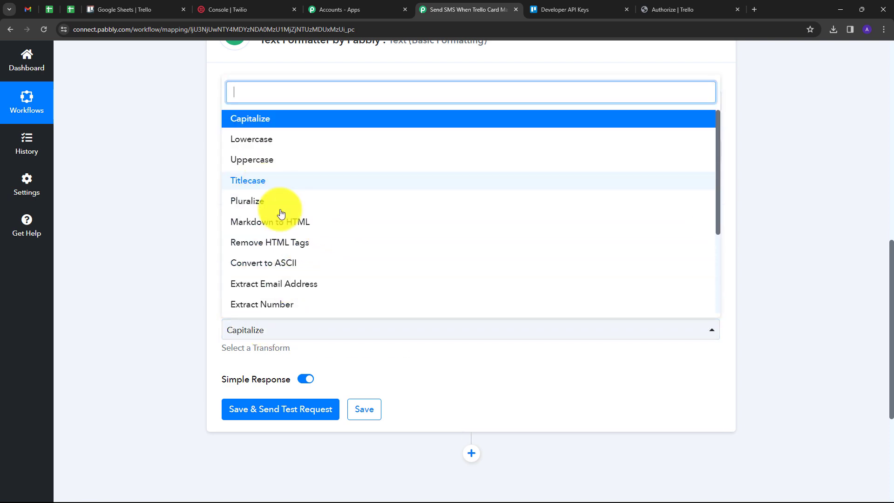
{"action": "scroll", "coordinate": [350, 205], "scroll_direction": "down", "scroll_amount": 2}
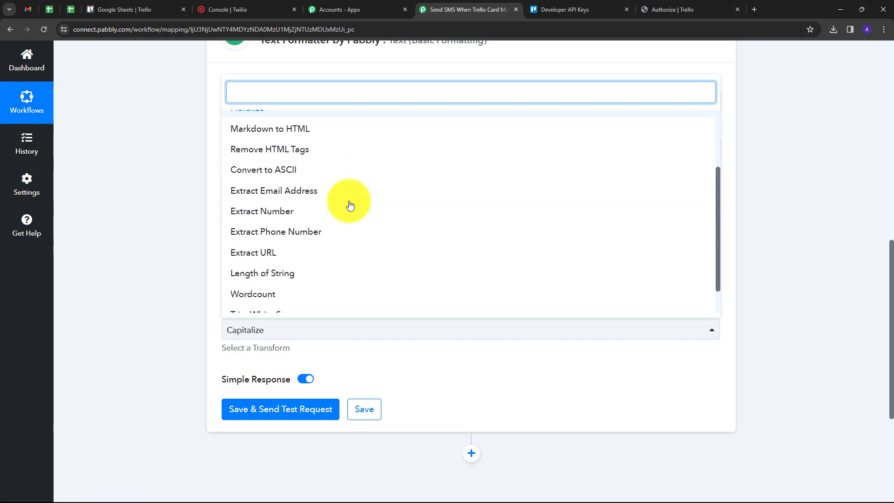
{"action": "left_click", "coordinate": [289, 235]}
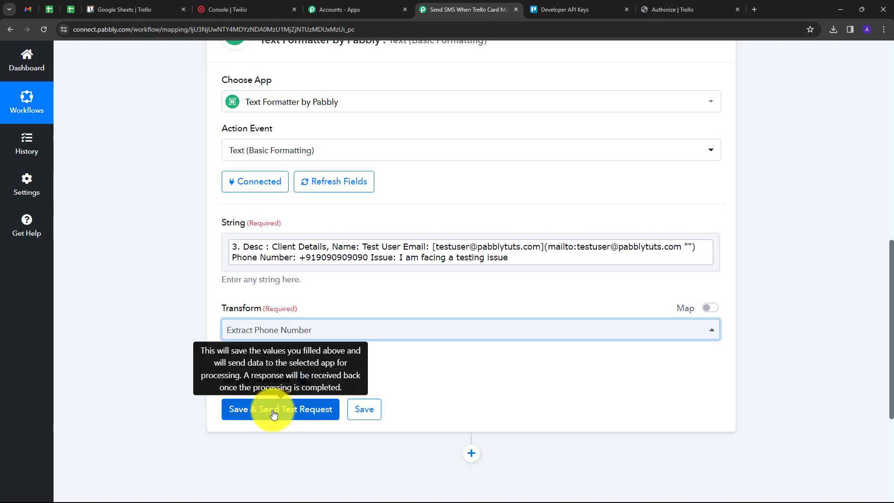
{"action": "left_click", "coordinate": [274, 414]}
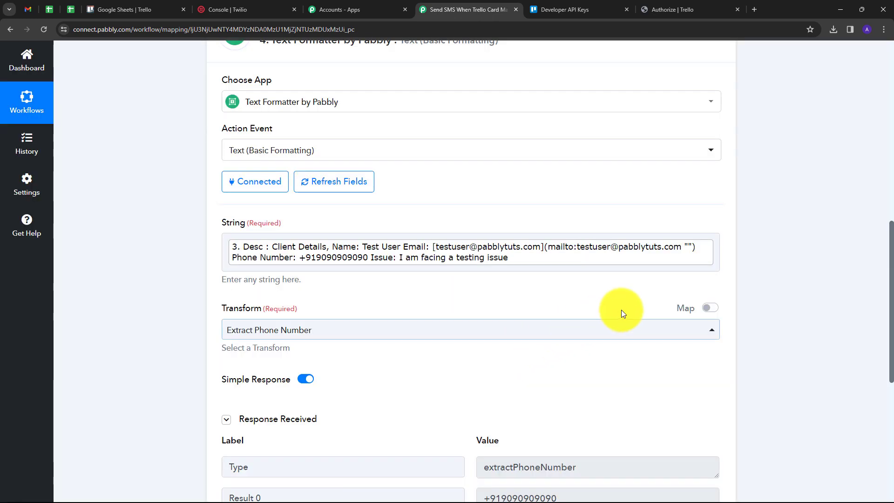
{"action": "scroll", "coordinate": [622, 313], "scroll_direction": "down", "scroll_amount": 2}
{"action": "left_click_drag", "start_coordinate": [477, 406], "coordinate": [569, 417]}
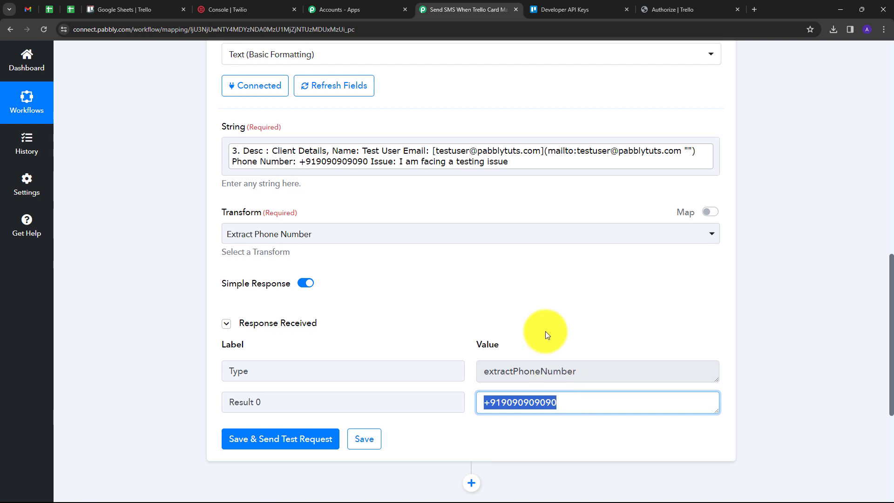
Step: Add Twilio as the fifth workflow step with the Send SMS Message event and start a new connection for it
{"action": "scroll", "coordinate": [576, 326], "scroll_direction": "down", "scroll_amount": 4}
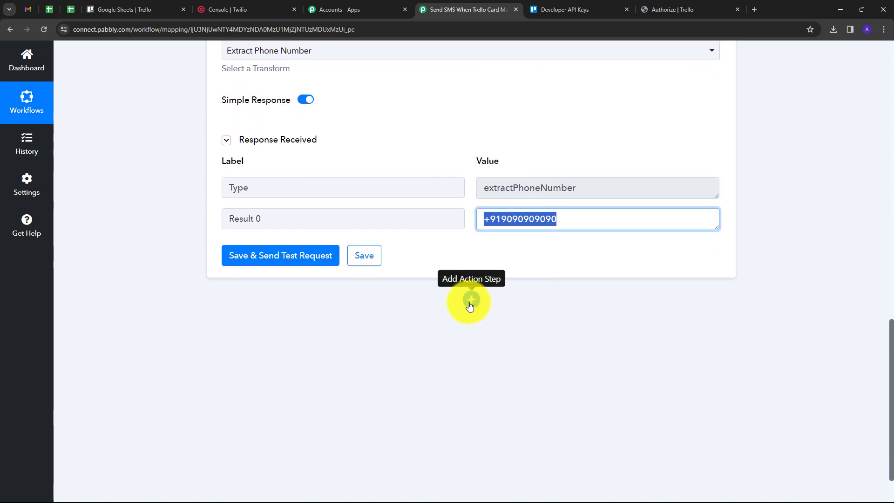
{"action": "left_click", "coordinate": [470, 302]}
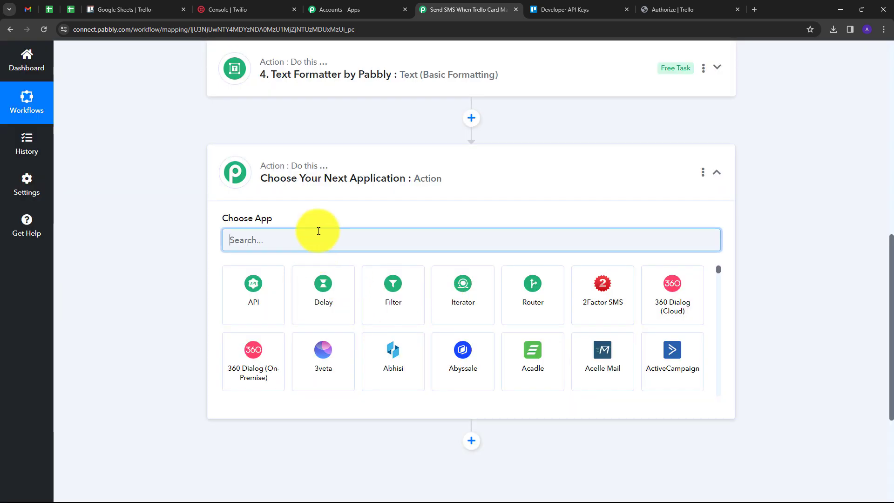
{"action": "type", "text": "twi"}
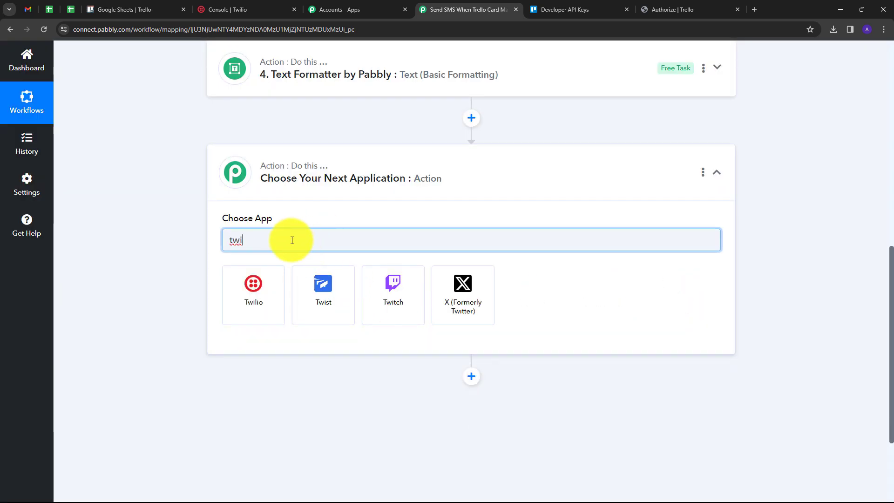
{"action": "left_click", "coordinate": [255, 288]}
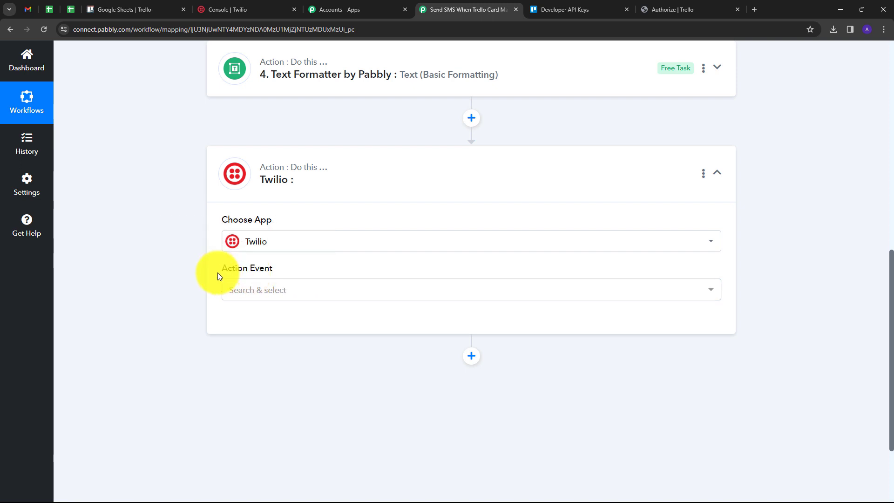
{"action": "left_click", "coordinate": [437, 290]}
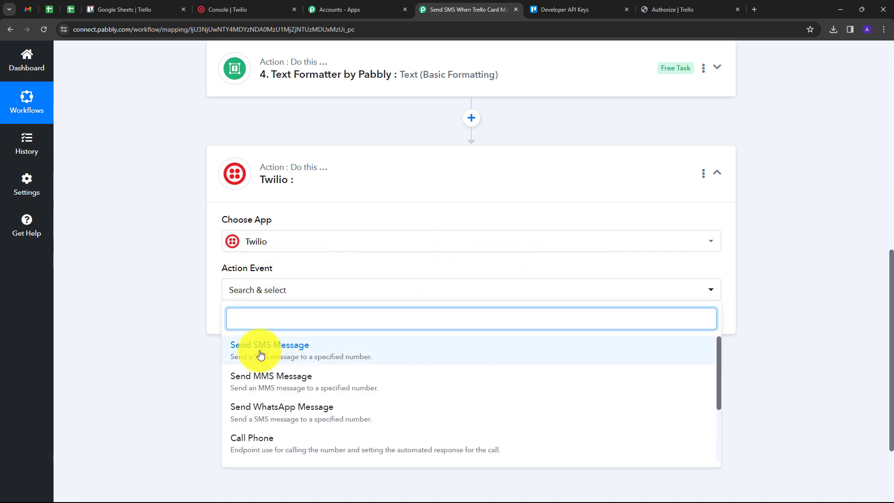
{"action": "left_click", "coordinate": [294, 355]}
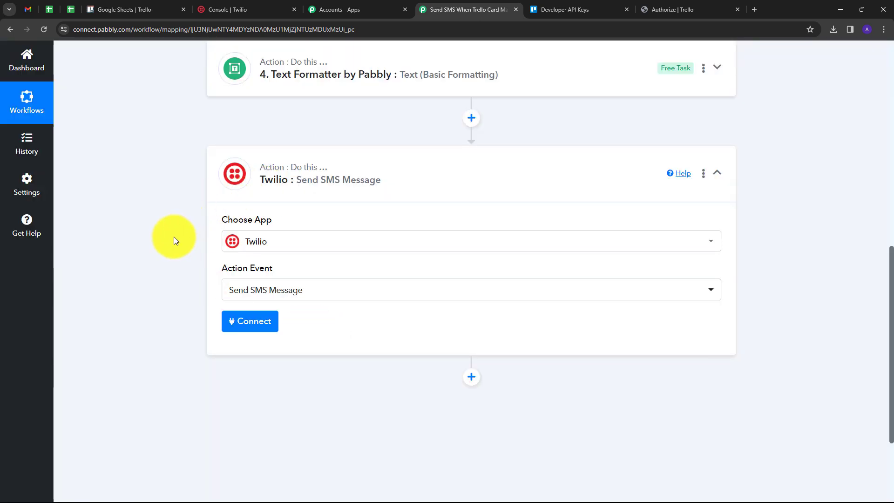
{"action": "left_click", "coordinate": [239, 323]}
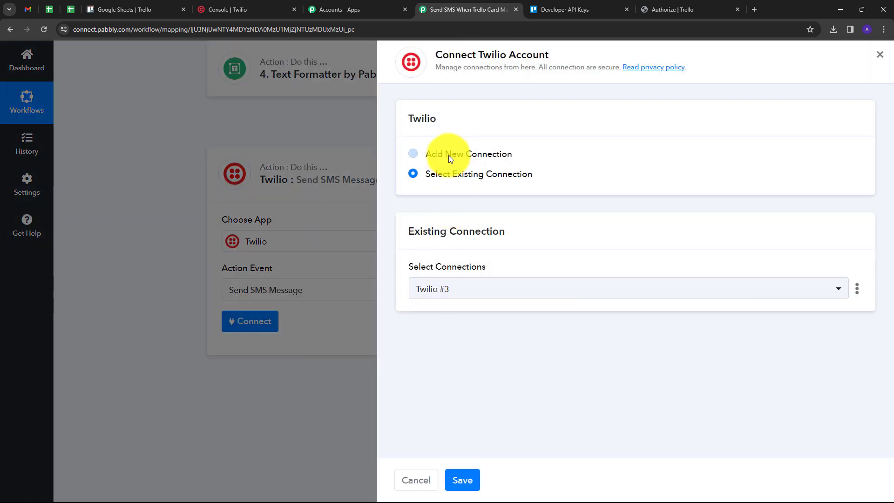
{"action": "left_click", "coordinate": [449, 155]}
{"action": "scroll", "coordinate": [652, 222], "scroll_direction": "down", "scroll_amount": 1}
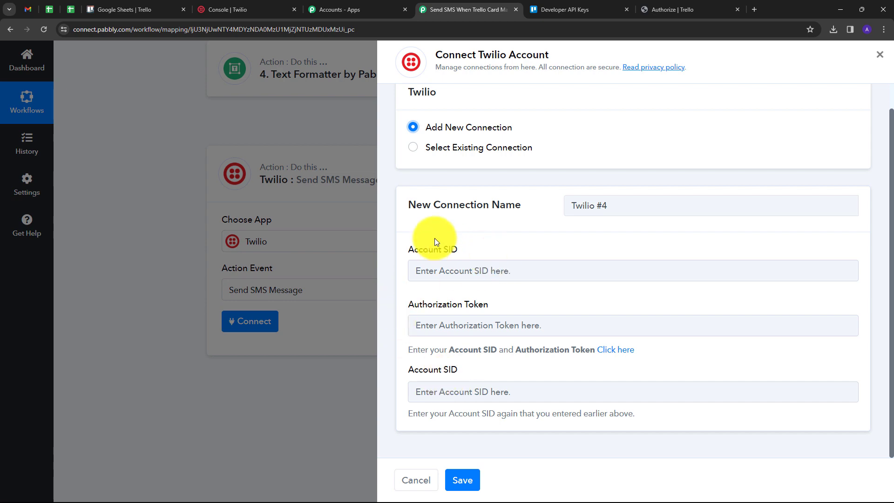
Step: Copy the Account SID from the Twilio console and paste it into both Account SID fields of the new connection
{"action": "left_click", "coordinate": [237, 2]}
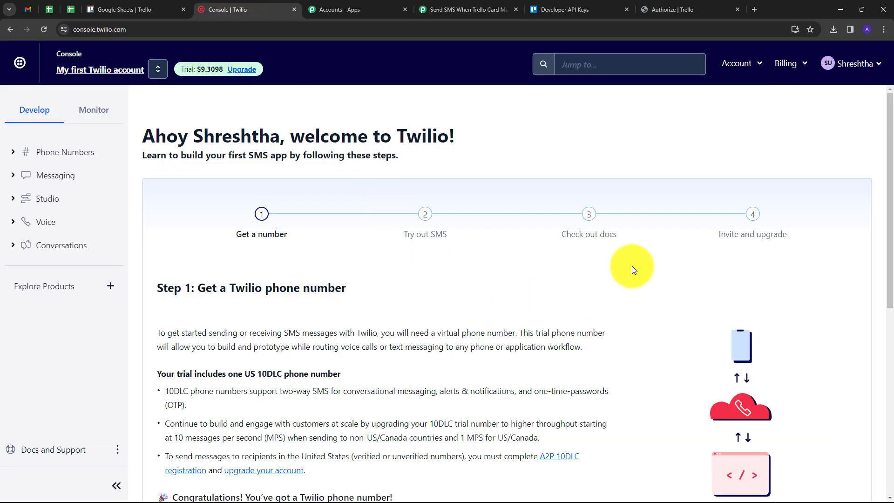
{"action": "scroll", "coordinate": [485, 259], "scroll_direction": "down", "scroll_amount": 8}
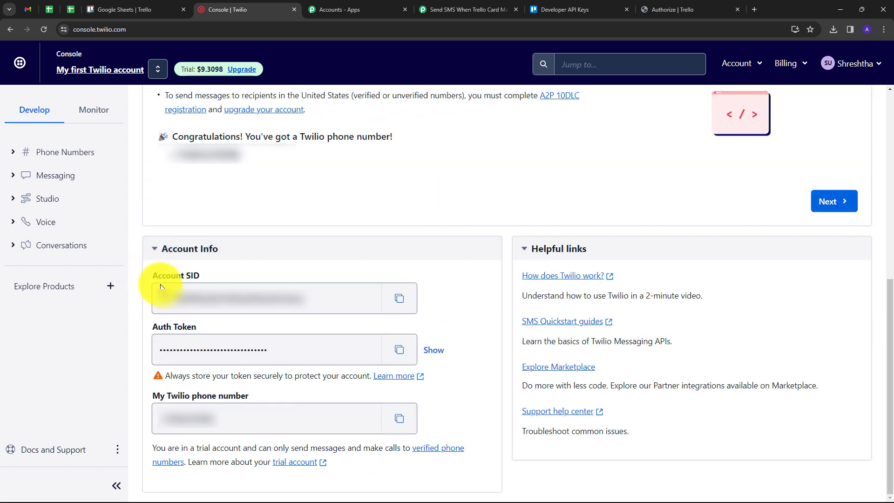
{"action": "left_click", "coordinate": [399, 299]}
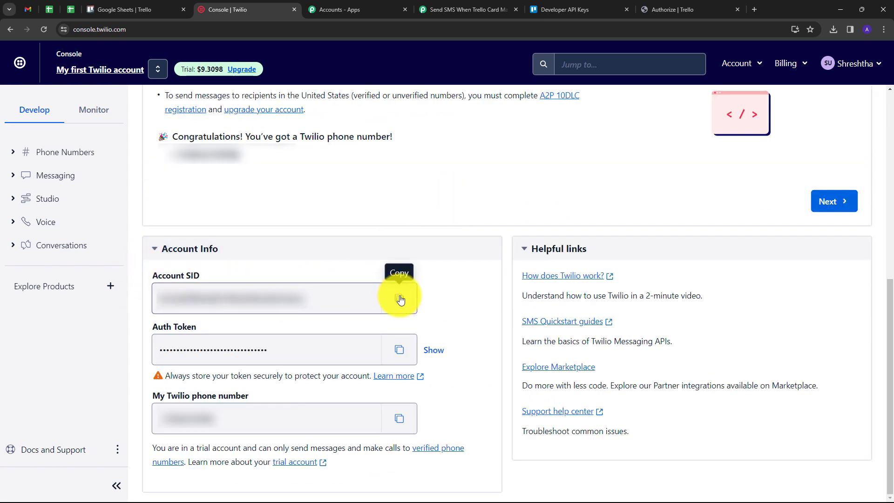
{"action": "left_click", "coordinate": [463, 7]}
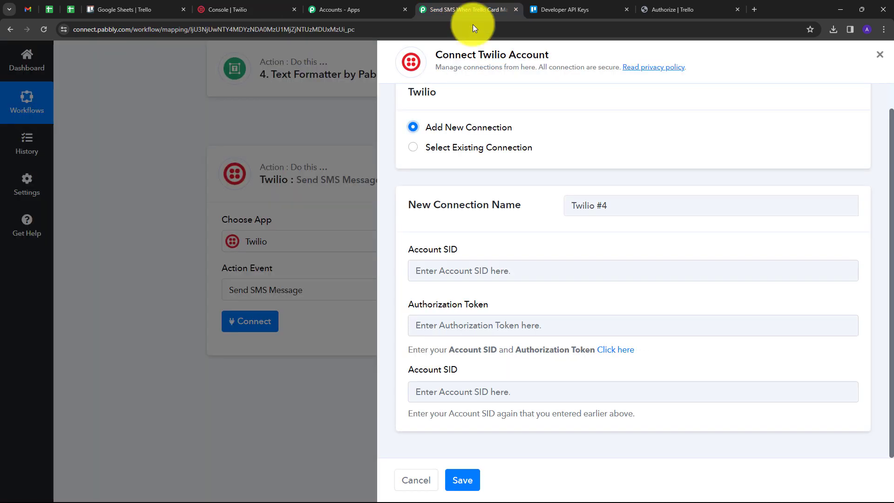
{"action": "left_click", "coordinate": [423, 269]}
{"action": "key", "text": "ctrl+v"}
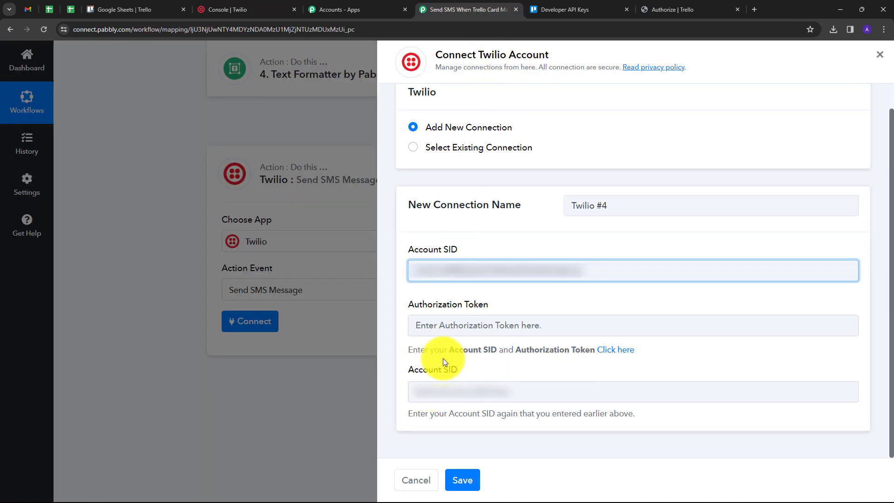
{"action": "left_click", "coordinate": [449, 392]}
{"action": "key", "text": "ctrl+v"}
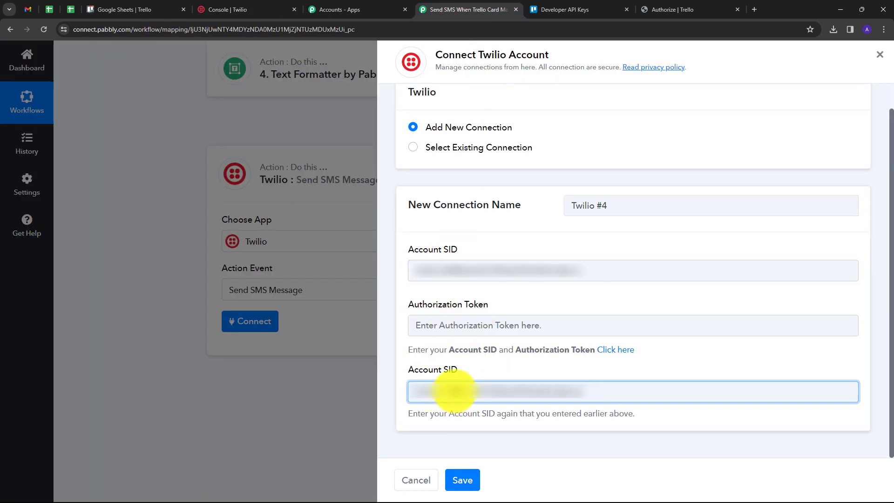
{"action": "left_click", "coordinate": [493, 356]}
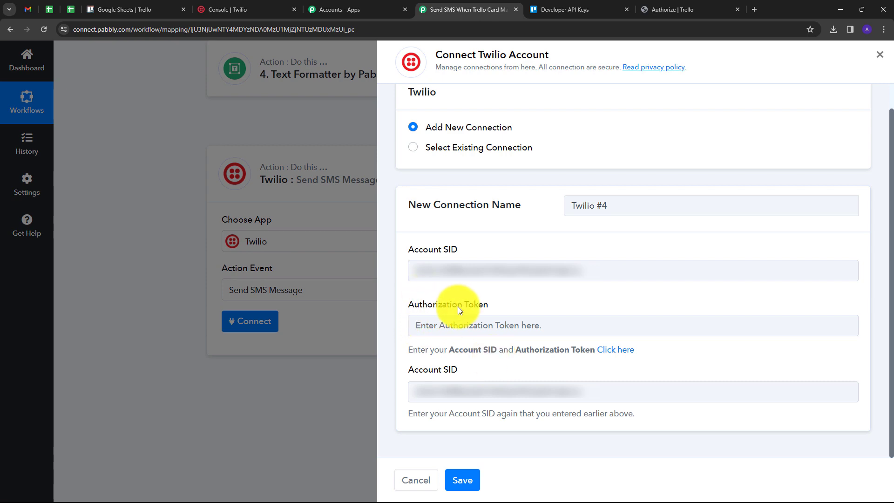
Step: Copy the Auth Token from the Twilio console, paste it into the new connection's Authorization Token field, and save the connection
{"action": "left_click", "coordinate": [250, 9]}
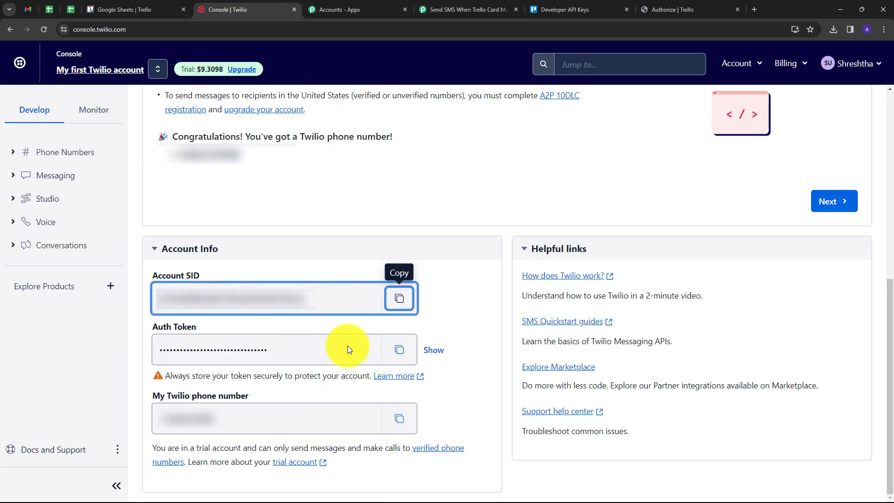
{"action": "left_click", "coordinate": [398, 351]}
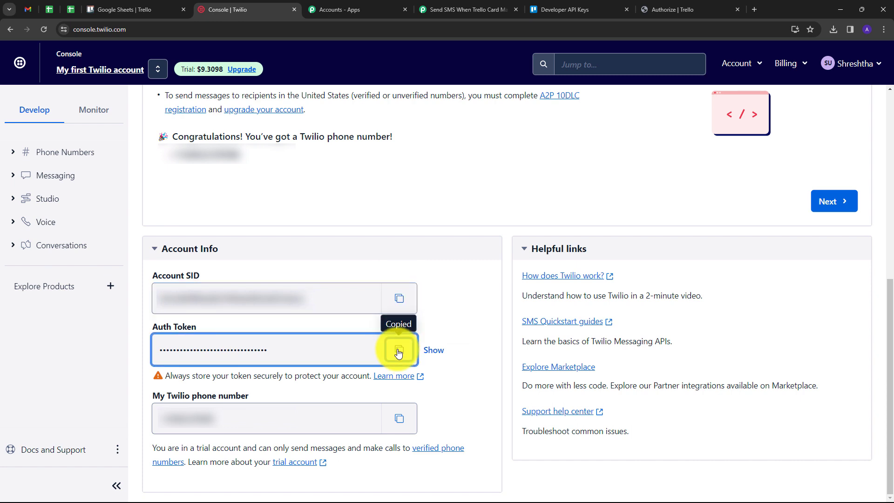
{"action": "left_click", "coordinate": [454, 7]}
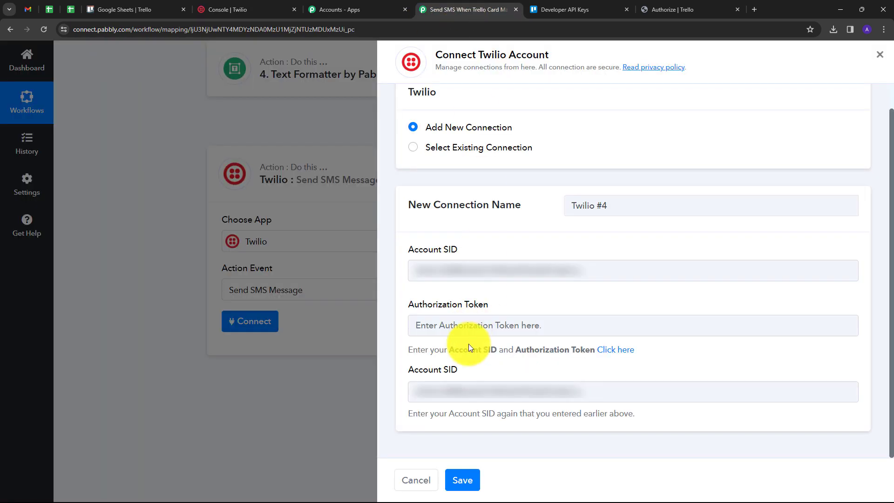
{"action": "left_click", "coordinate": [459, 323]}
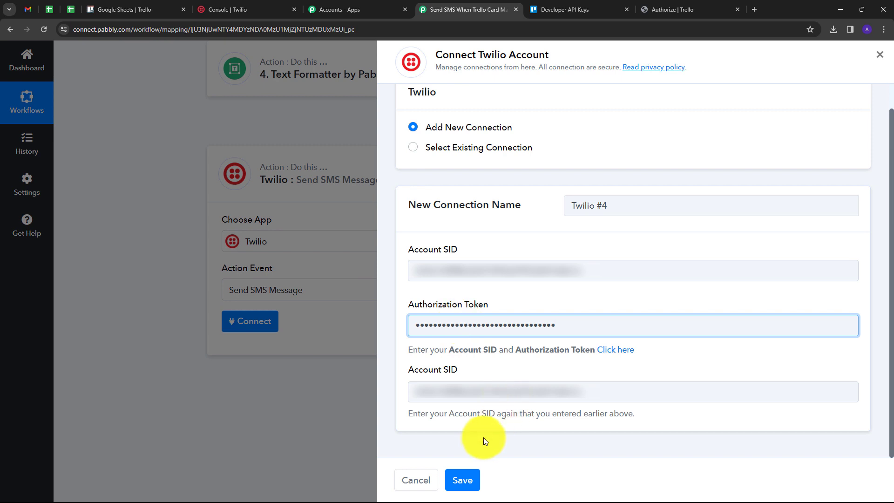
{"action": "left_click", "coordinate": [462, 480]}
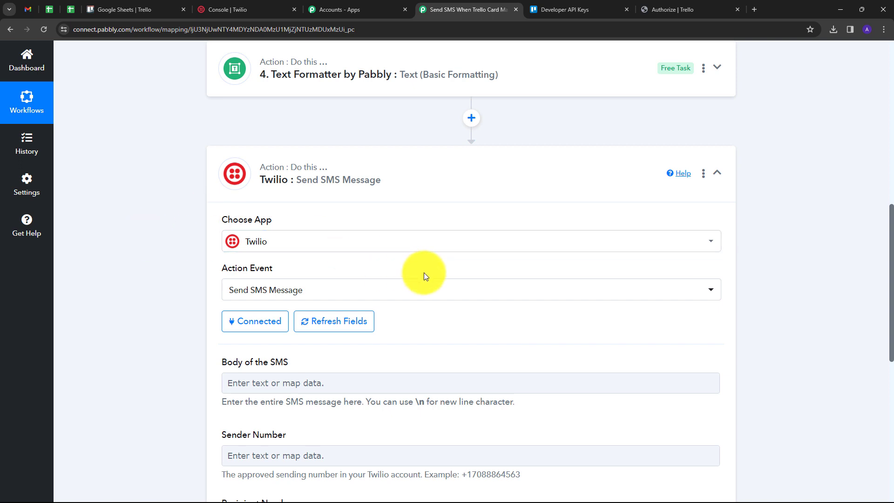
Step: Enter the SMS body "Hello, We have resolved your issue and marked it as completed and these are your details kindly check:" followed by a new line
{"action": "scroll", "coordinate": [321, 290], "scroll_direction": "down", "scroll_amount": 2}
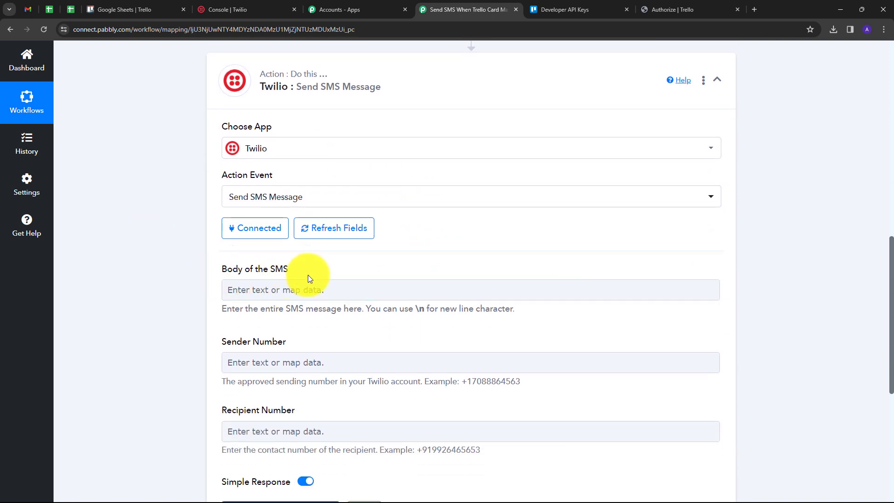
{"action": "left_click", "coordinate": [284, 280]}
{"action": "key", "text": "ctrl+v"}
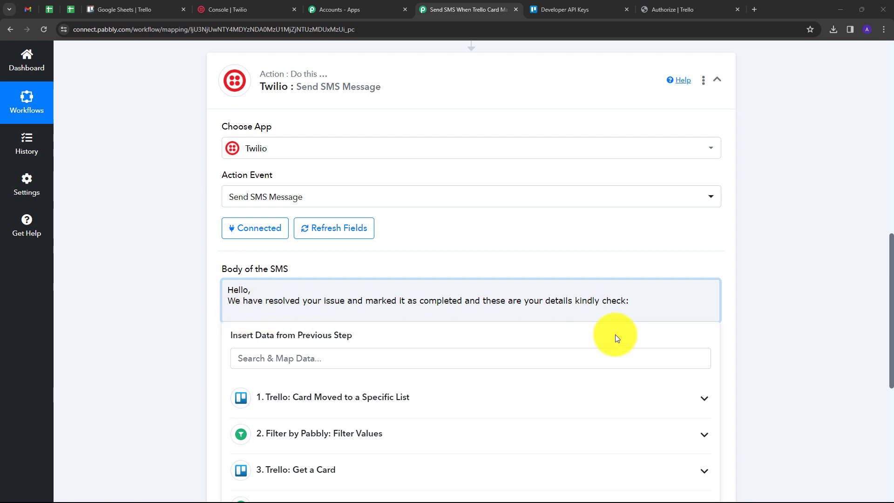
{"action": "left_click", "coordinate": [645, 302]}
{"action": "key", "text": "BackSpace"}
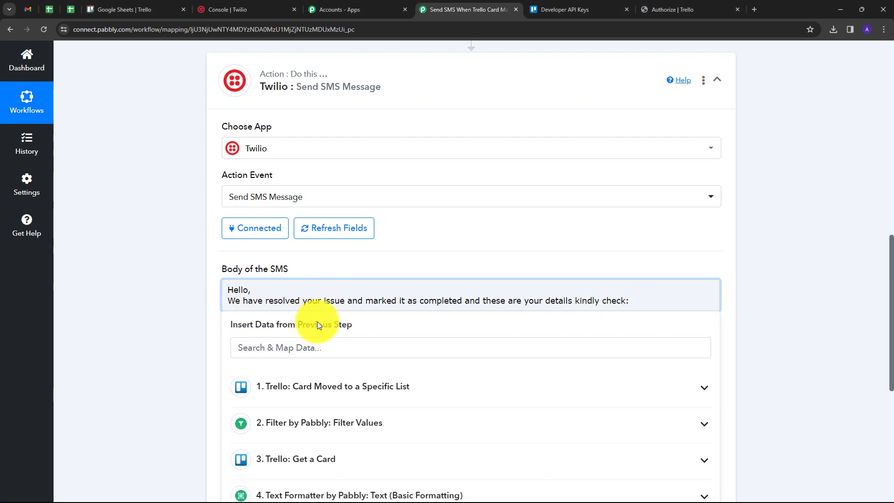
{"action": "key", "text": "Return"}
Step: Find the Desc value from the Trello Get a Card step and map it below the message text in the SMS body
{"action": "scroll", "coordinate": [349, 425], "scroll_direction": "down", "scroll_amount": 1}
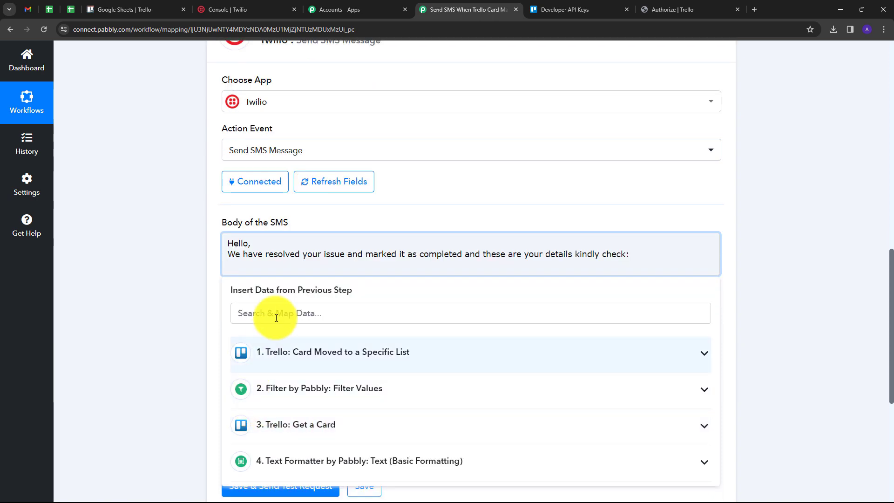
{"action": "left_click", "coordinate": [344, 424]}
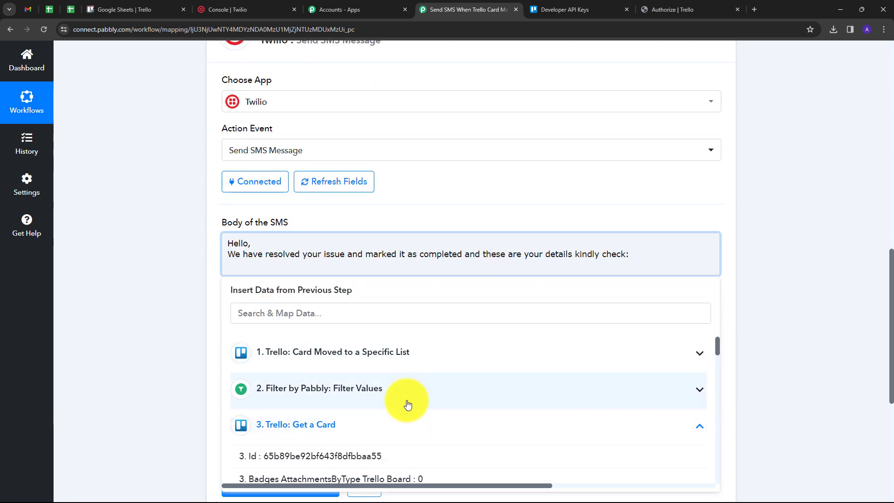
{"action": "left_click", "coordinate": [391, 313]}
{"action": "type", "text": "des"}
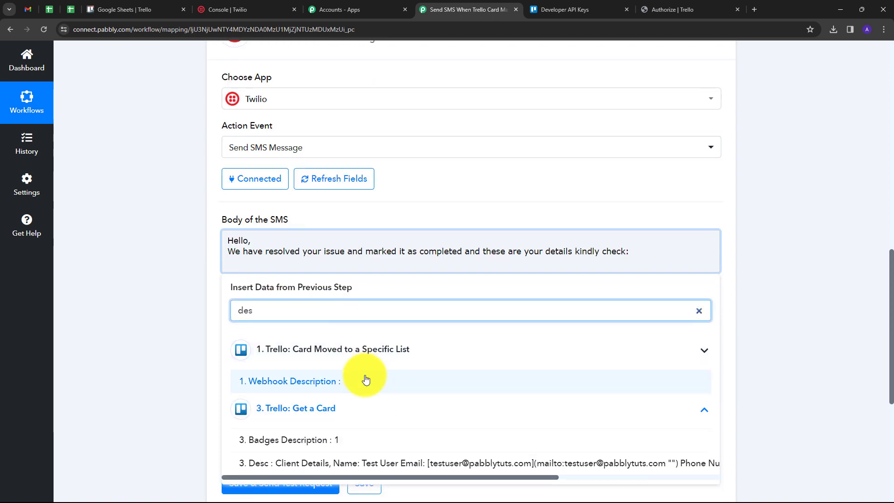
{"action": "scroll", "coordinate": [365, 379], "scroll_direction": "down", "scroll_amount": 2}
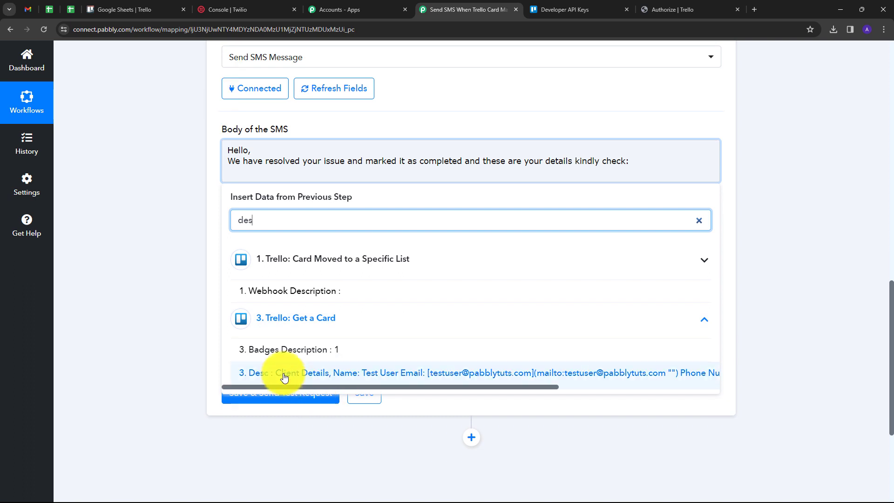
{"action": "left_click", "coordinate": [354, 372]}
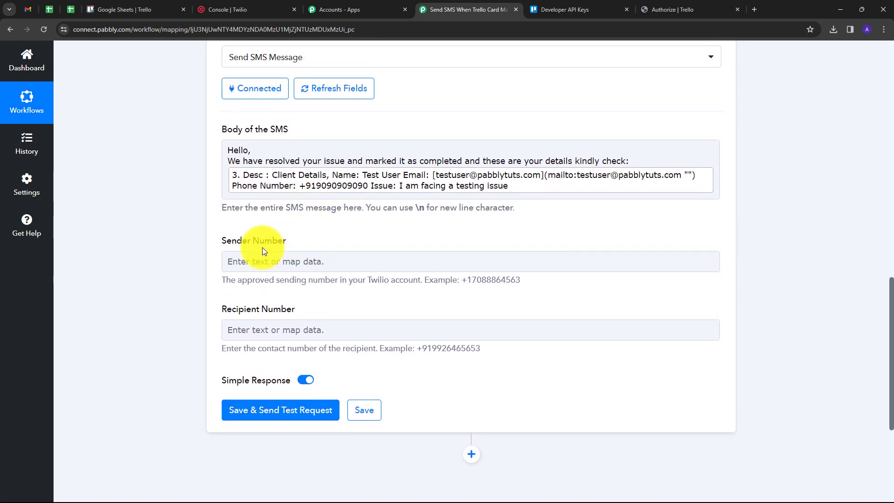
Step: Copy the assigned Twilio phone number from the Twilio console and paste it into the Sender Number field of the SMS step
{"action": "left_click", "coordinate": [247, 14]}
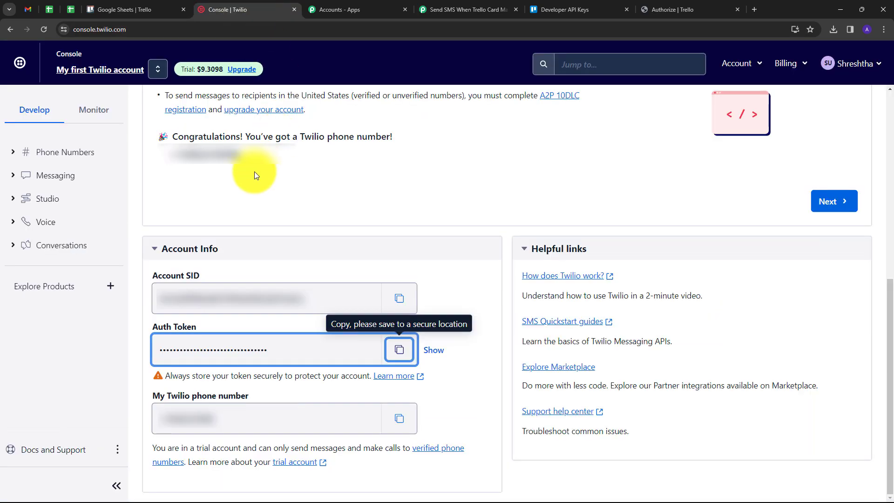
{"action": "left_click", "coordinate": [172, 155]}
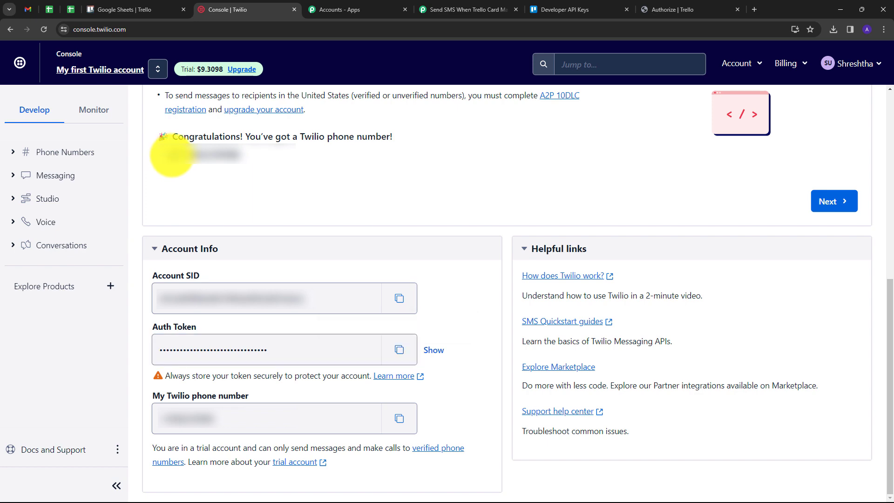
{"action": "left_click_drag", "start_coordinate": [172, 155], "coordinate": [239, 163]}
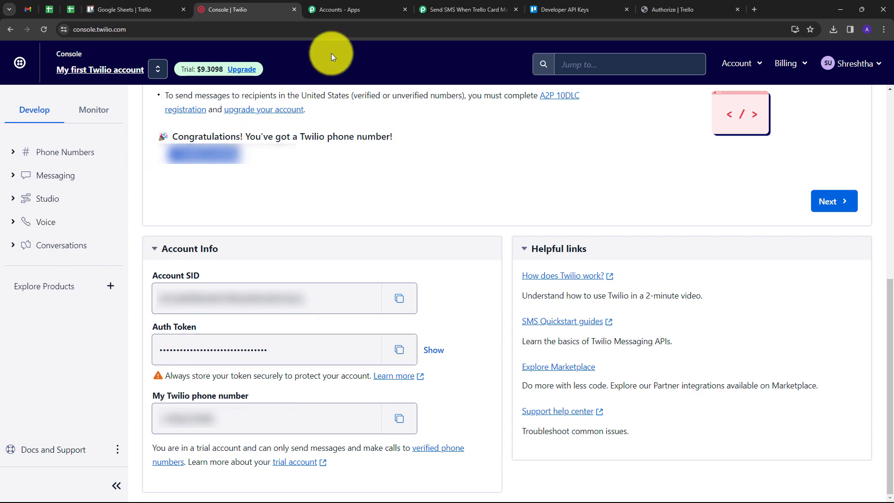
{"action": "left_click", "coordinate": [459, 10]}
{"action": "left_click", "coordinate": [266, 262]}
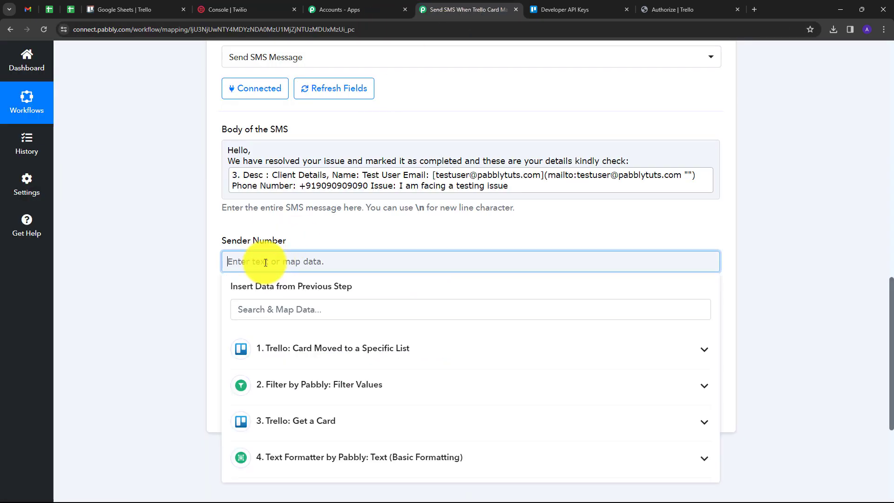
{"action": "key", "text": "ctrl+v"}
{"action": "left_click", "coordinate": [315, 242]}
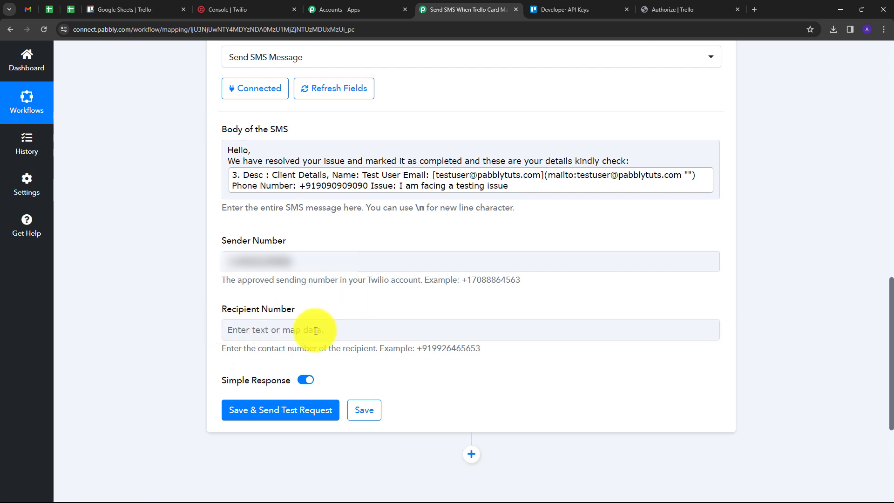
Step: Map the Recipient Number to Result 0 from the Text Formatter step, save with a test request, and check the Twilio response
{"action": "left_click", "coordinate": [257, 330]}
{"action": "left_click", "coordinate": [257, 330]}
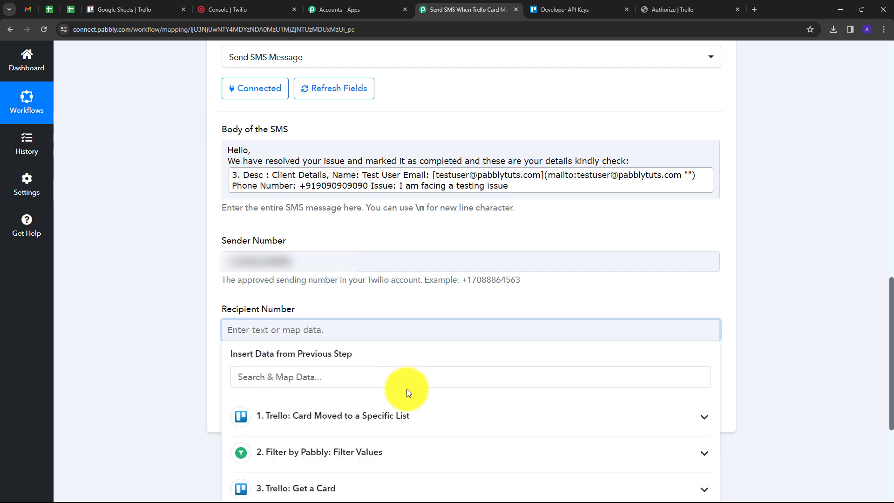
{"action": "scroll", "coordinate": [409, 337], "scroll_direction": "down", "scroll_amount": 2}
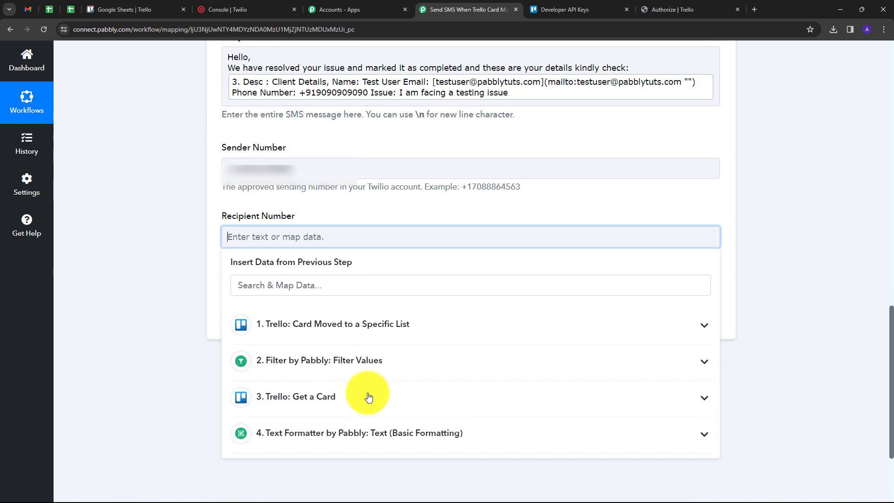
{"action": "left_click", "coordinate": [385, 437]}
{"action": "scroll", "coordinate": [330, 472], "scroll_direction": "down", "scroll_amount": 1}
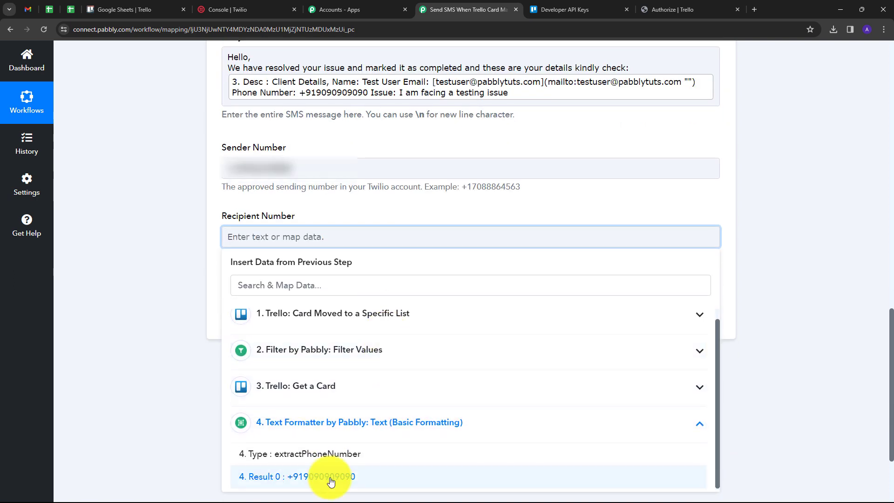
{"action": "left_click", "coordinate": [290, 480]}
{"action": "left_click", "coordinate": [327, 205]}
{"action": "scroll", "coordinate": [322, 139], "scroll_direction": "down", "scroll_amount": 3}
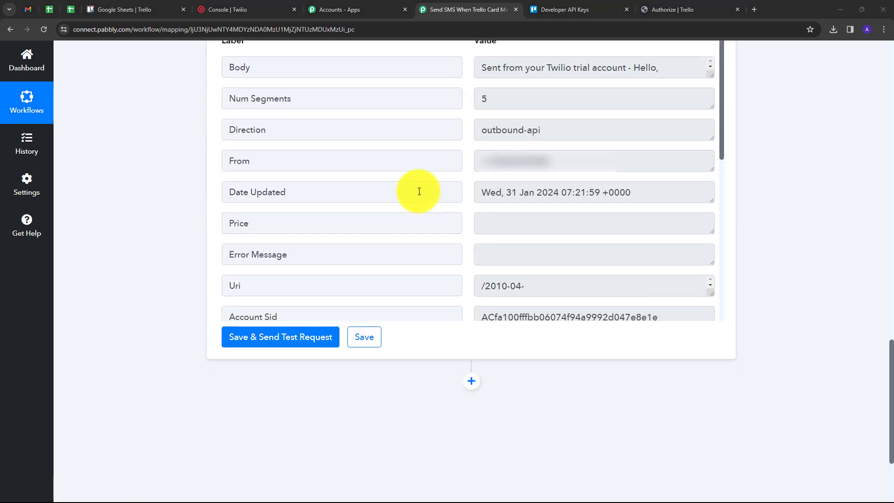
{"action": "scroll", "coordinate": [466, 203], "scroll_direction": "up", "scroll_amount": 2}
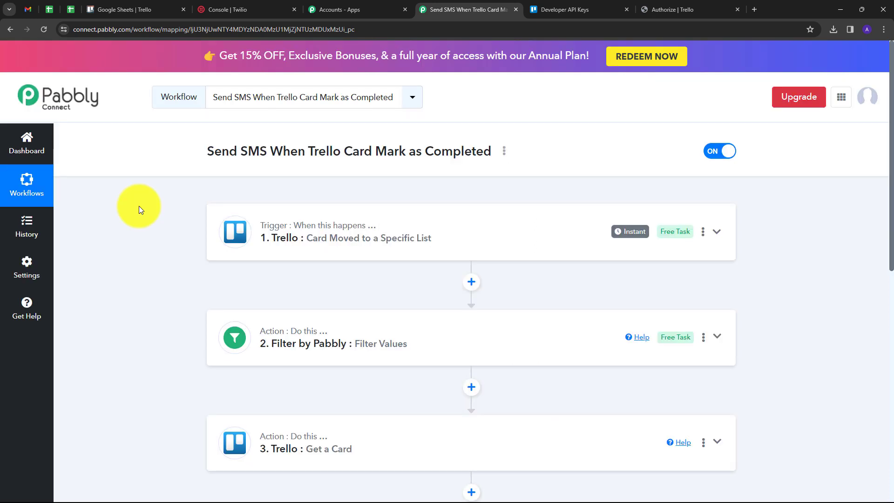
Step: Review the full workflow sequence from the Trello trigger through the filter, Get a Card, Text Formatter and Twilio SMS steps
{"action": "scroll", "coordinate": [279, 373], "scroll_direction": "down", "scroll_amount": 5}
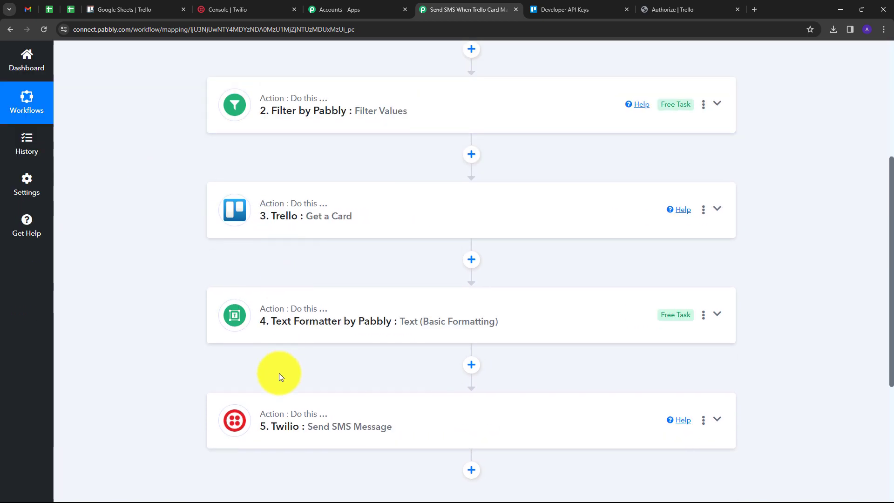
{"action": "scroll", "coordinate": [144, 215], "scroll_direction": "up", "scroll_amount": 4}
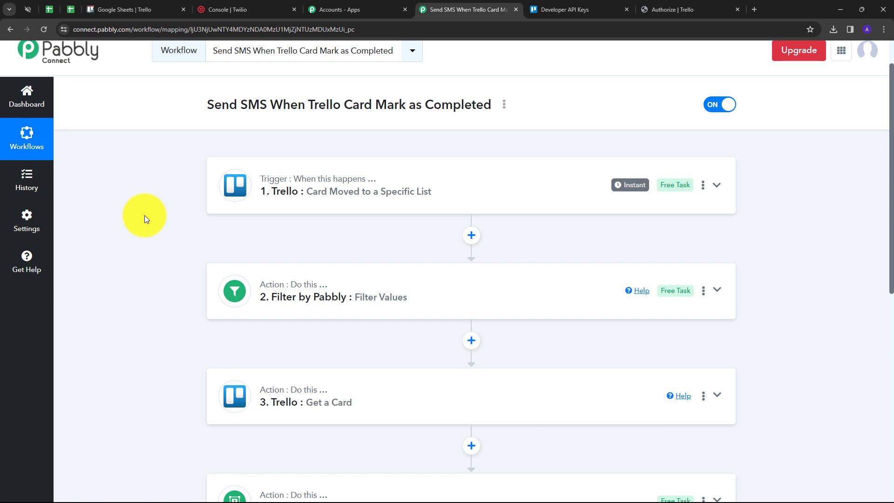
{"action": "scroll", "coordinate": [146, 219], "scroll_direction": "down", "scroll_amount": 2}
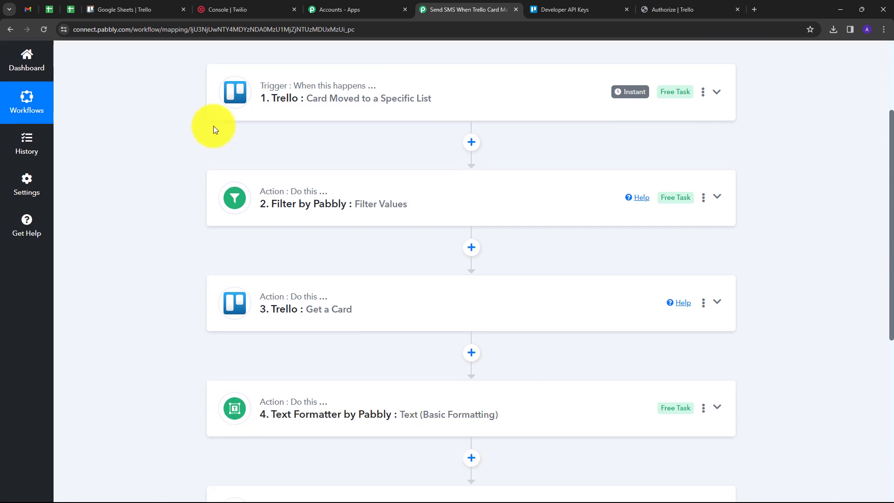
{"action": "scroll", "coordinate": [147, 158], "scroll_direction": "down", "scroll_amount": 2}
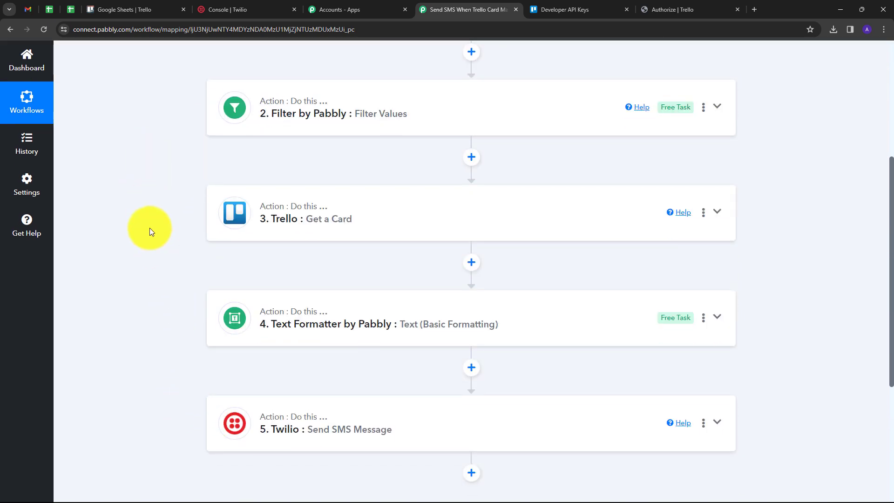
{"action": "scroll", "coordinate": [150, 229], "scroll_direction": "up", "scroll_amount": 3}
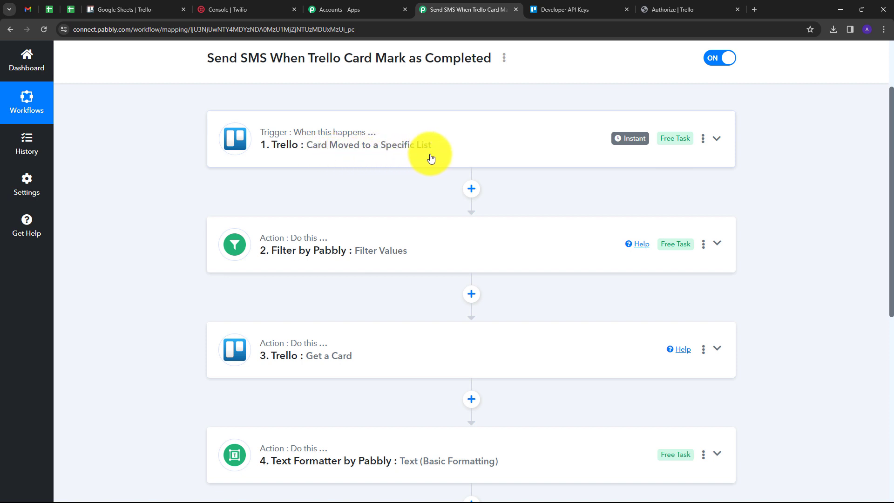
{"action": "scroll", "coordinate": [430, 158], "scroll_direction": "down", "scroll_amount": 1}
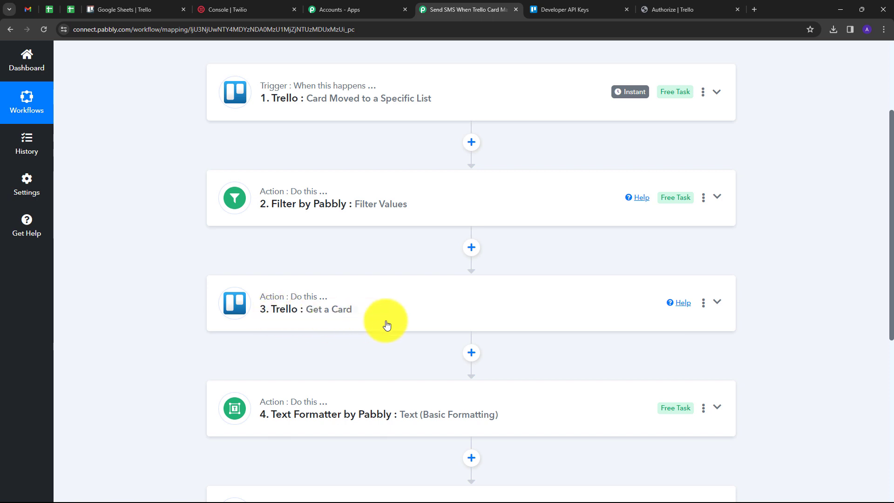
{"action": "scroll", "coordinate": [182, 270], "scroll_direction": "down", "scroll_amount": 1}
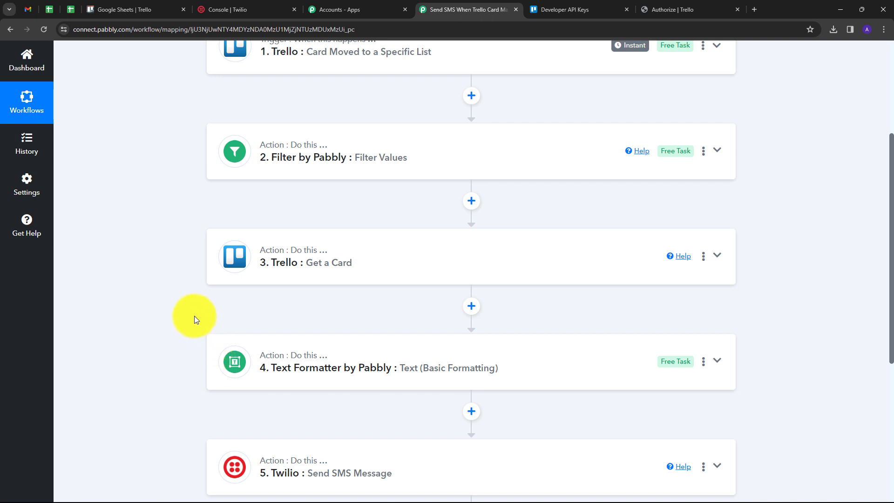
{"action": "scroll", "coordinate": [194, 315], "scroll_direction": "down", "scroll_amount": 1}
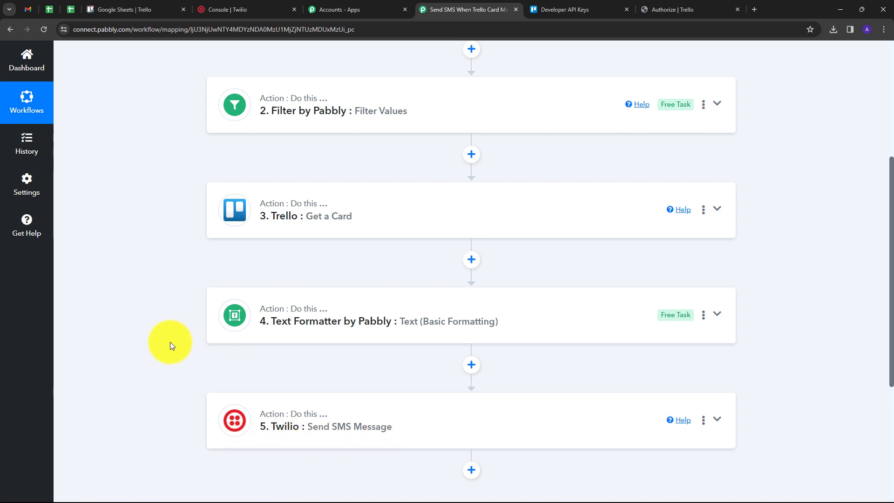
{"action": "scroll", "coordinate": [157, 342], "scroll_direction": "up", "scroll_amount": 4}
{"action": "scroll", "coordinate": [155, 341], "scroll_direction": "up", "scroll_amount": 1}
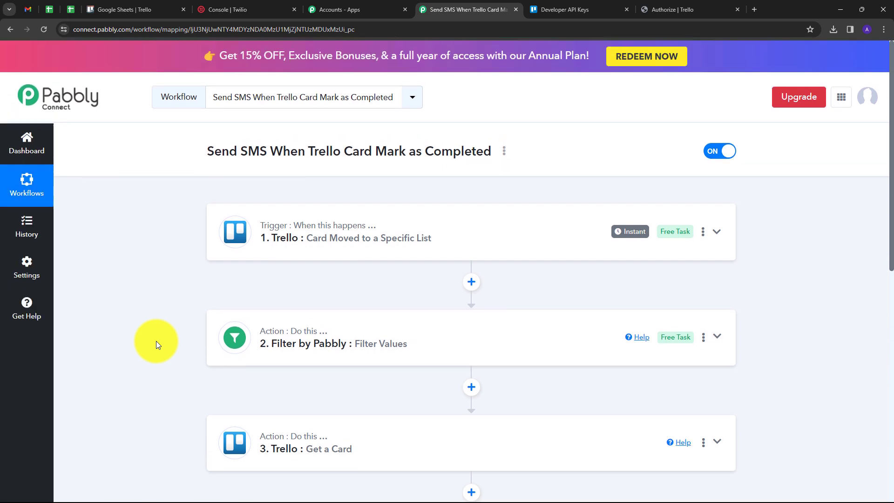